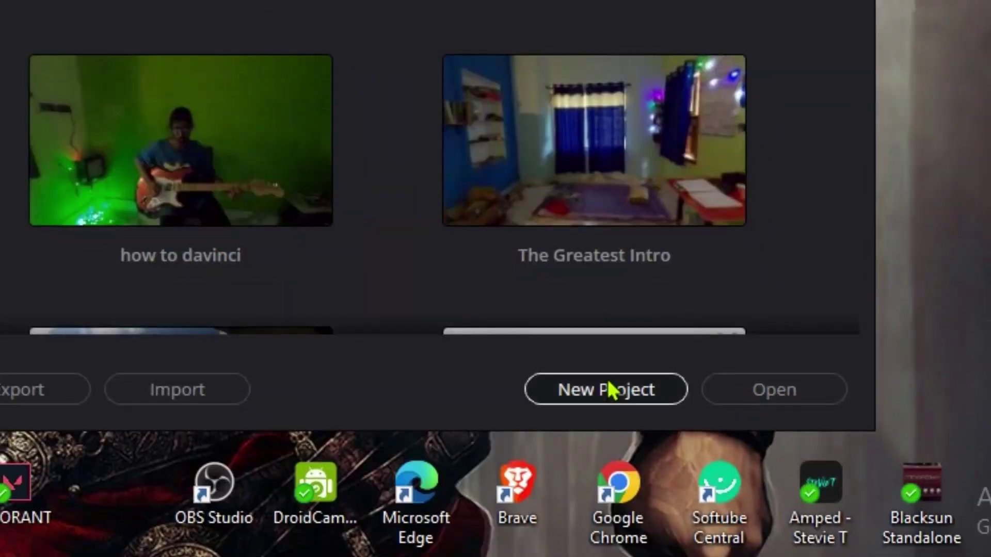
- Create the project 'green screen removal tutorial' and preview the american psycho clip in the Media Pool
left_click(723, 505)
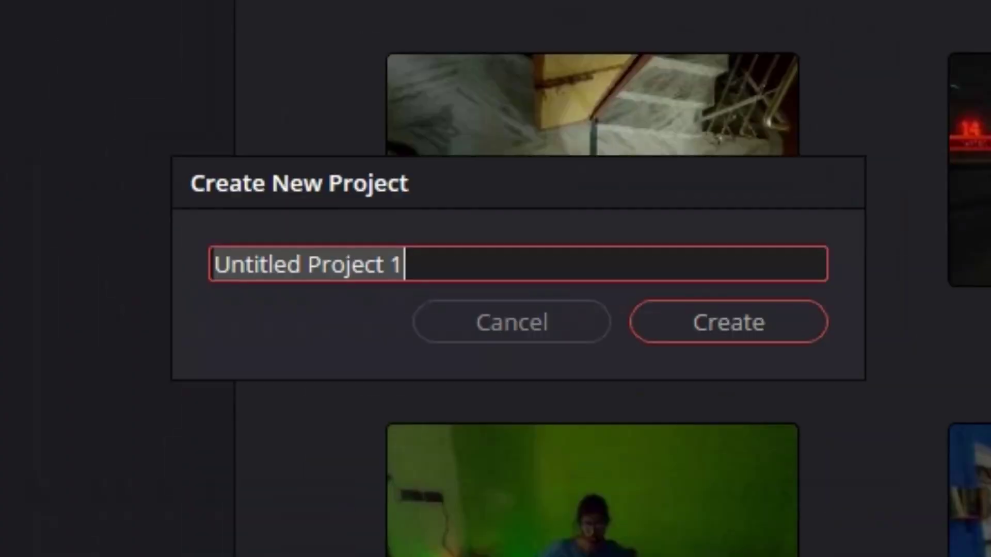
type("green screen ")
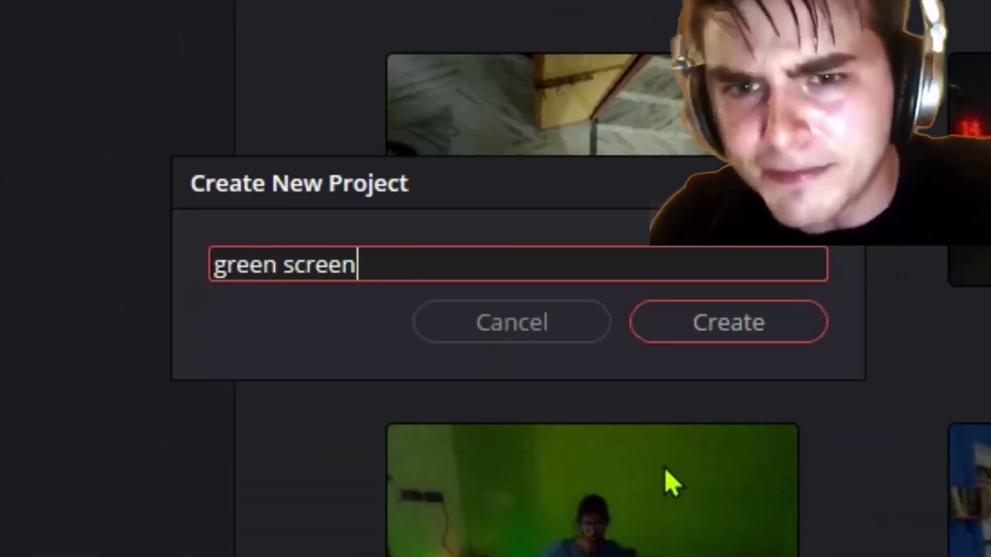
type("removal tutorial")
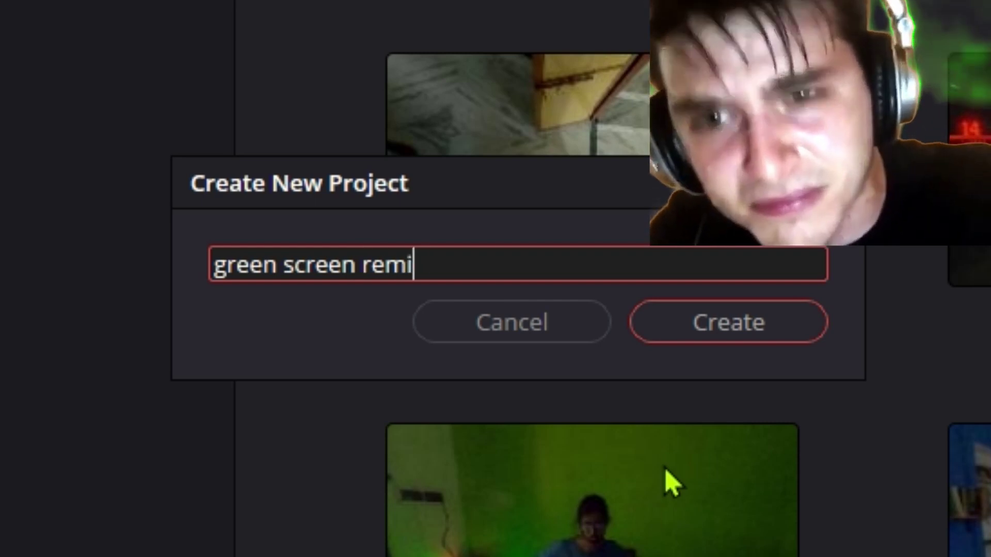
left_click(768, 316)
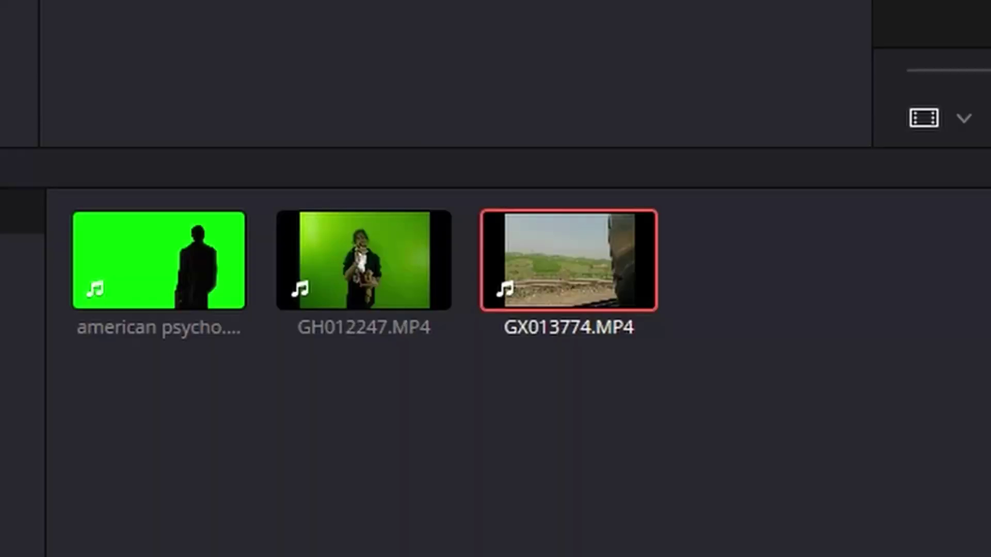
left_click(140, 272)
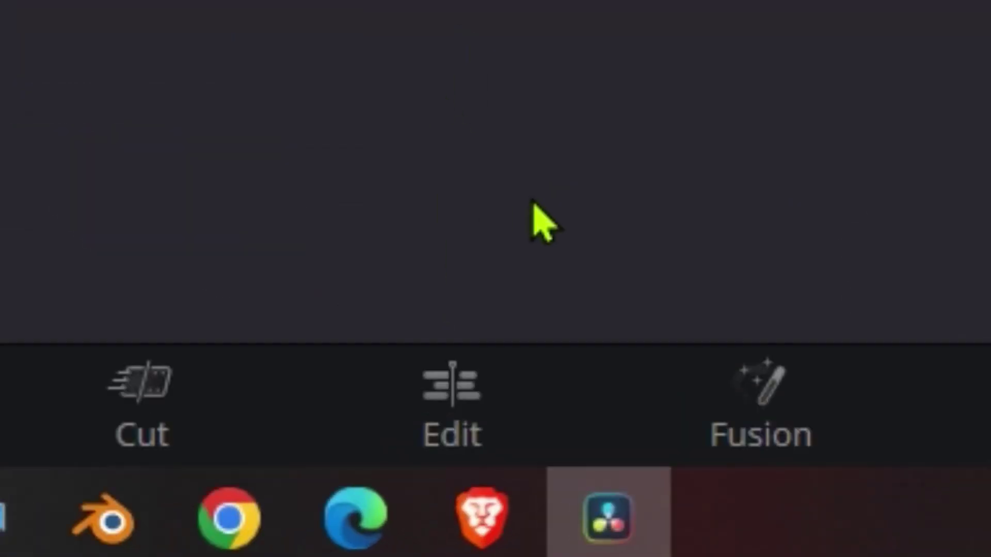
- On the Edit page, place the american psycho clip on V2, aligned to the timeline start
left_click(444, 533)
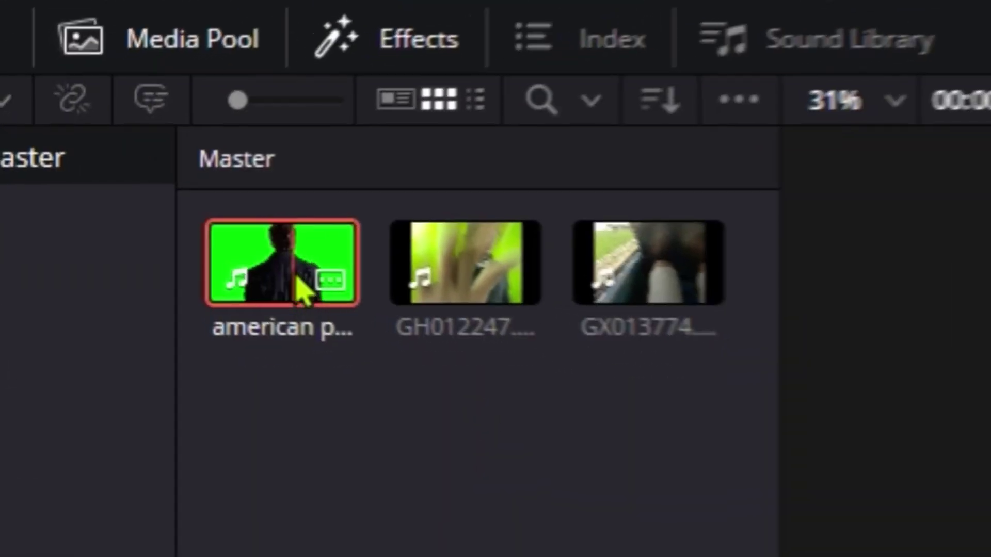
left_click_drag(302, 291, 357, 398)
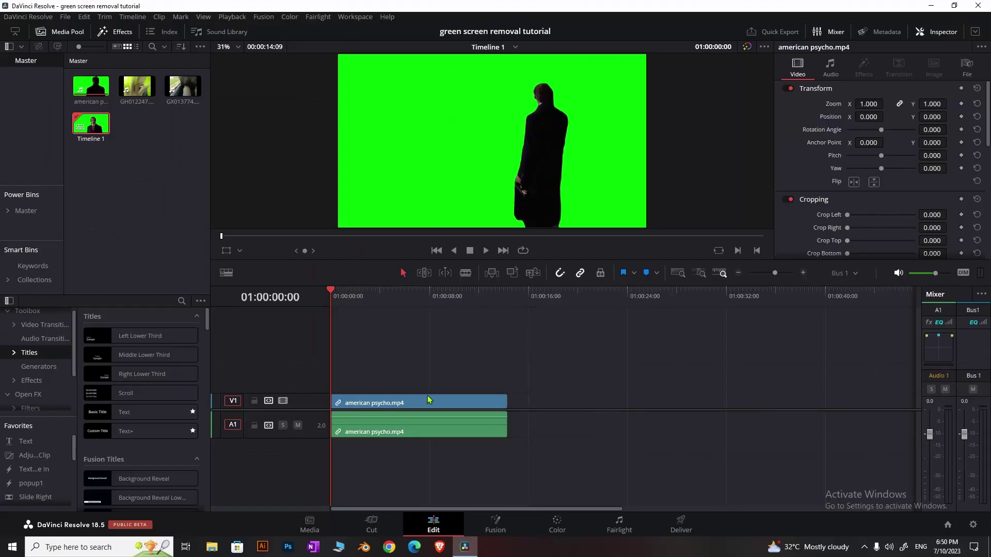
left_click_drag(428, 398, 760, 382)
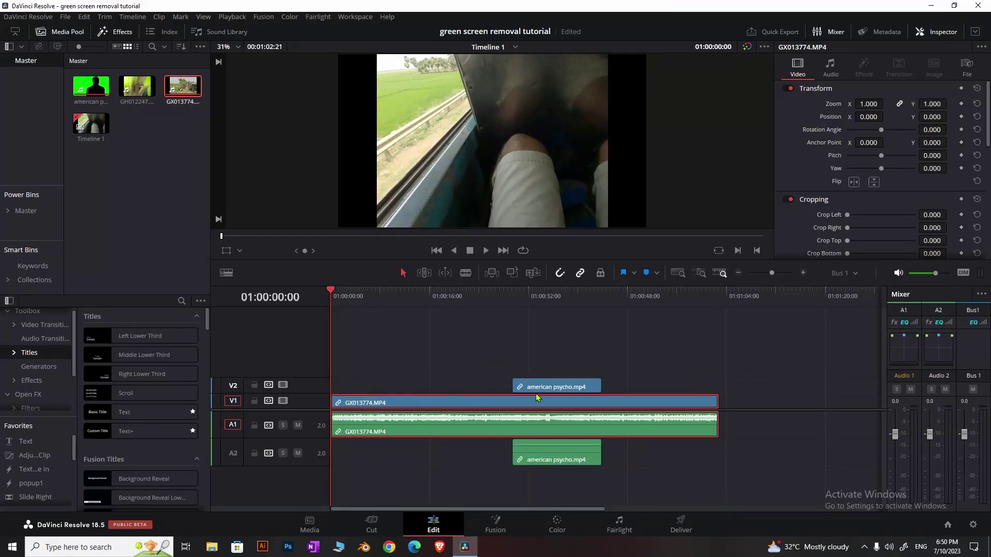
left_click_drag(537, 398, 356, 397)
- Select the american psycho clip and scrub to a frame showing the man's face
left_click(348, 299)
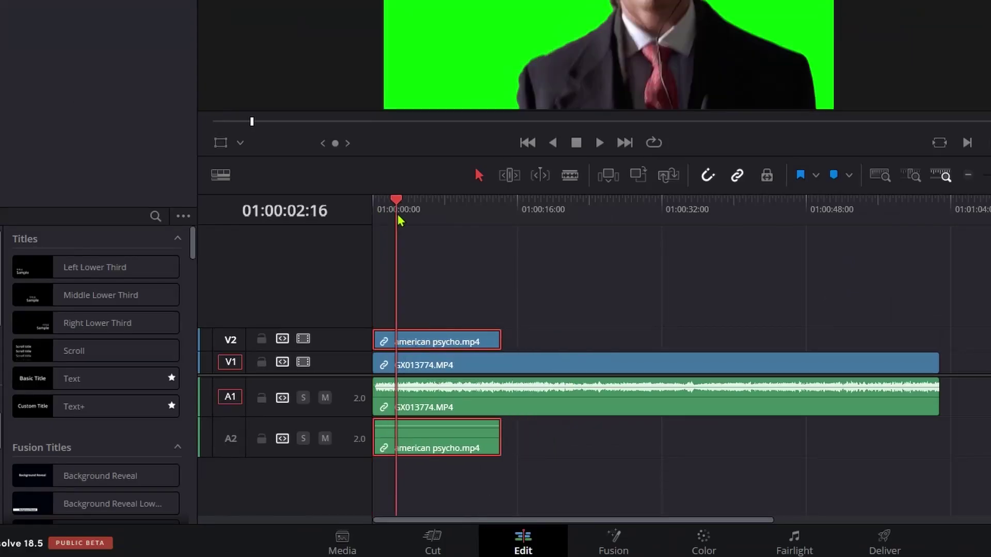
scroll(487, 369, "up", 4)
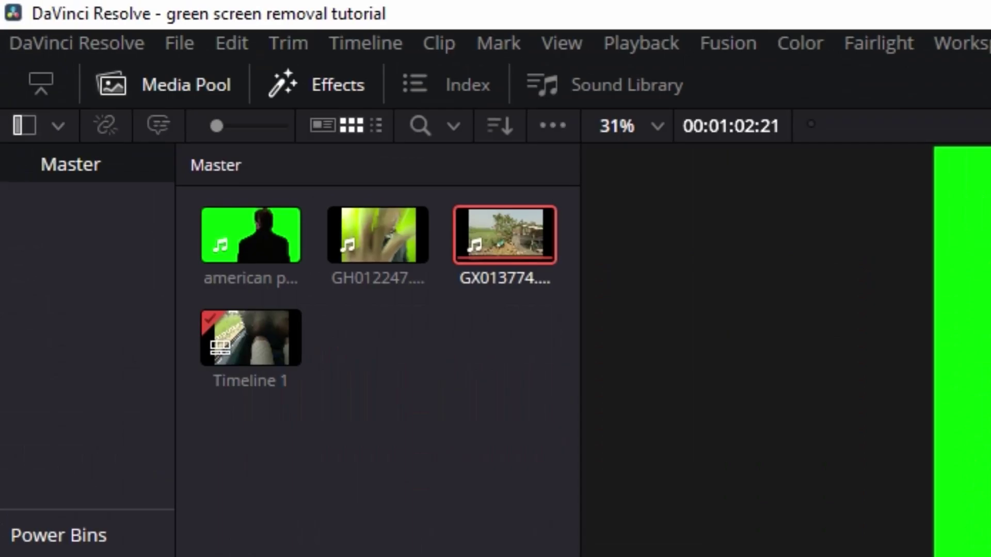
left_click(253, 244)
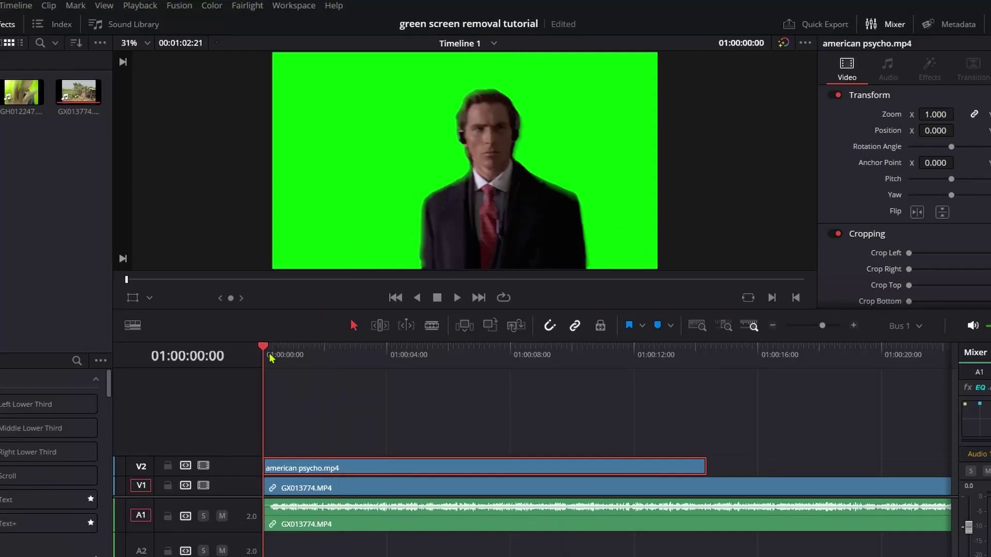
left_click_drag(269, 357, 303, 361)
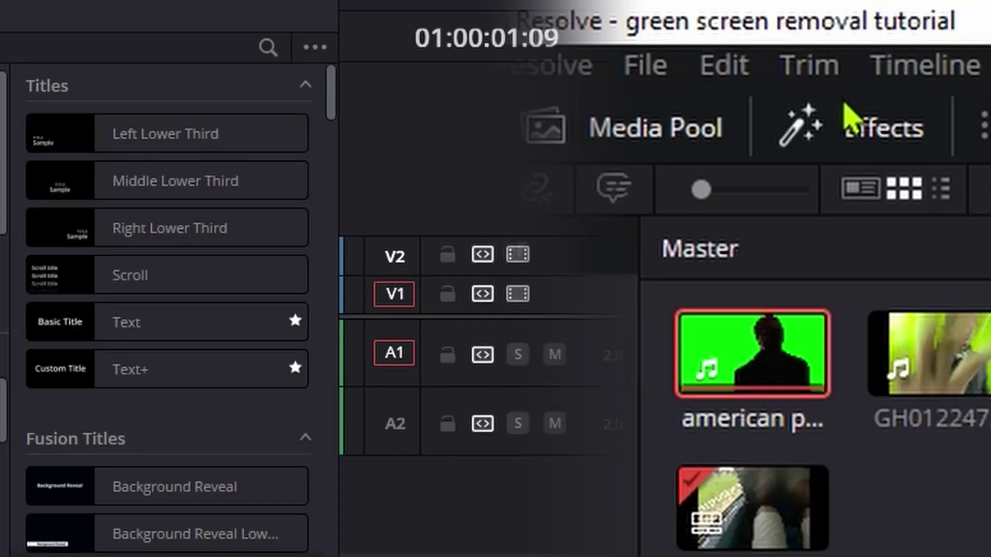
- Open the Effects Library and search for '3d'
left_click(840, 133)
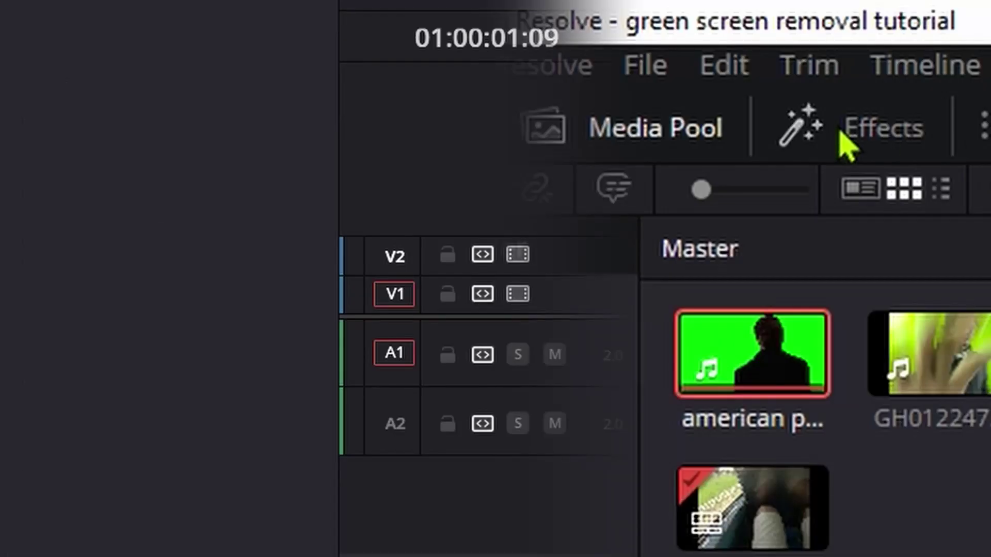
left_click(849, 133)
left_click(857, 133)
left_click(847, 132)
left_click(859, 130)
left_click(859, 130)
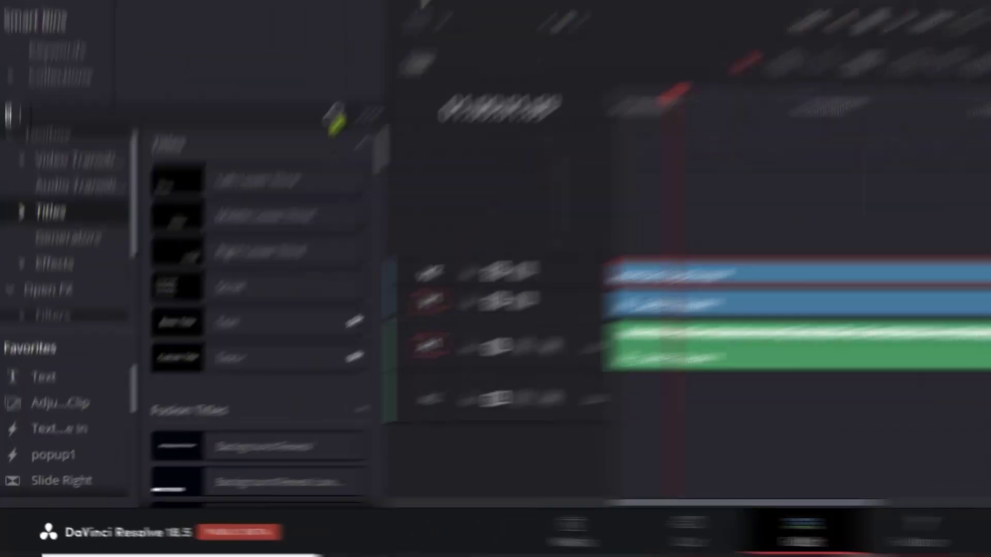
left_click(265, 45)
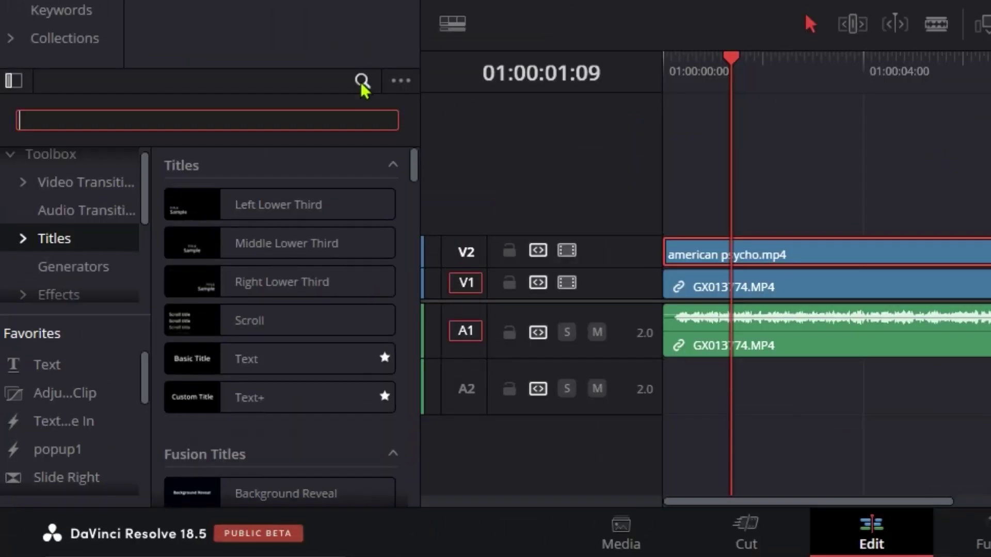
type("3d key")
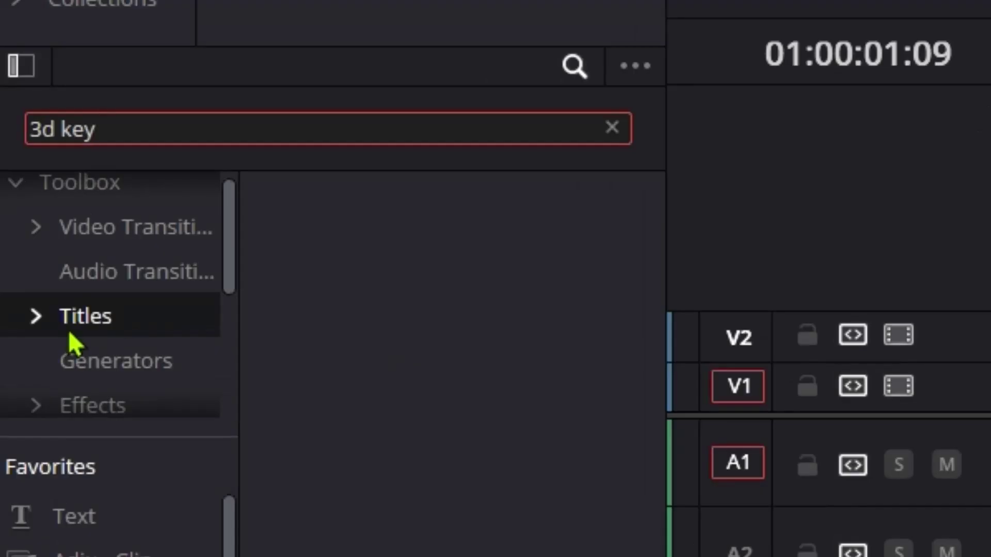
- From the Open FX results, drop 3D Keyer onto the american psycho clip on V2
scroll(110, 325, "up", 1)
scroll(109, 243, "down", 3)
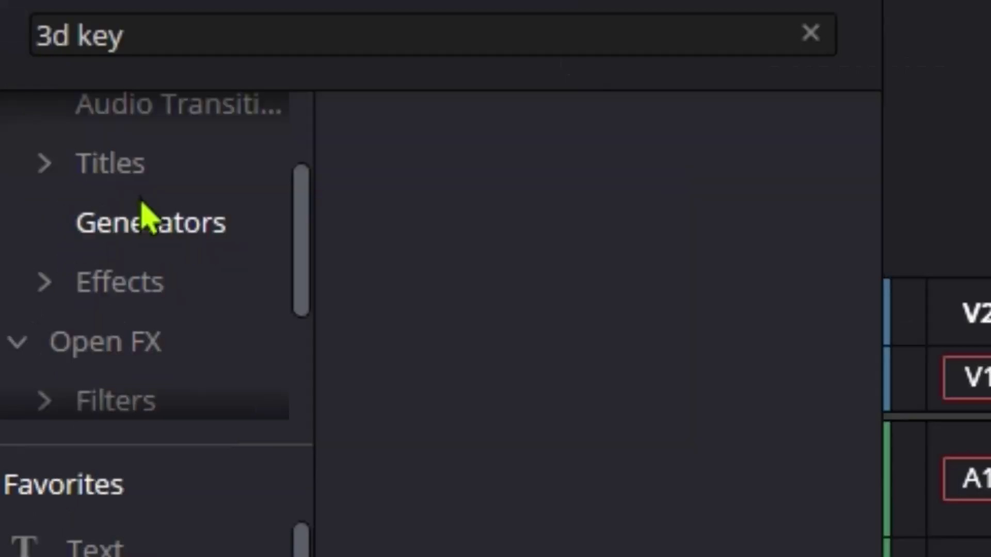
left_click(127, 348)
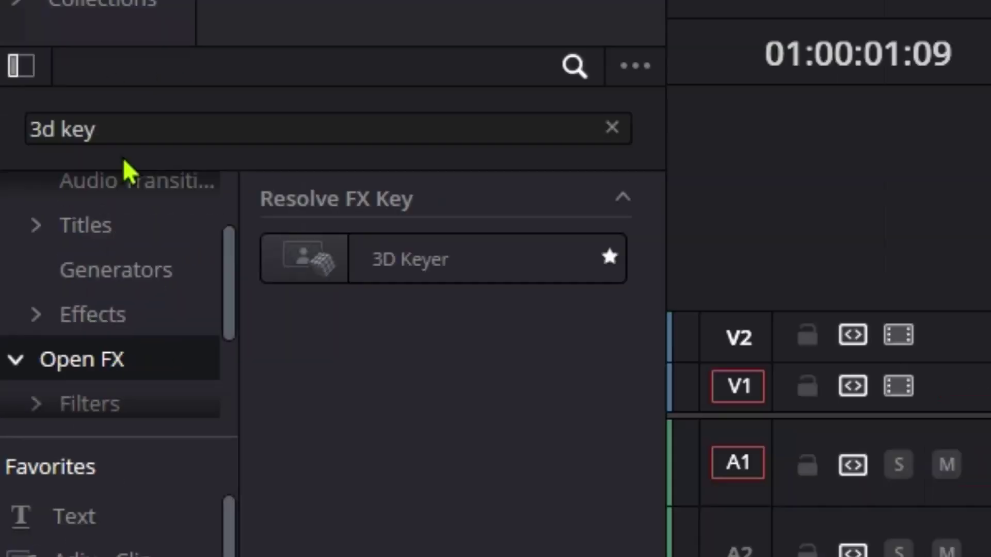
left_click(126, 132)
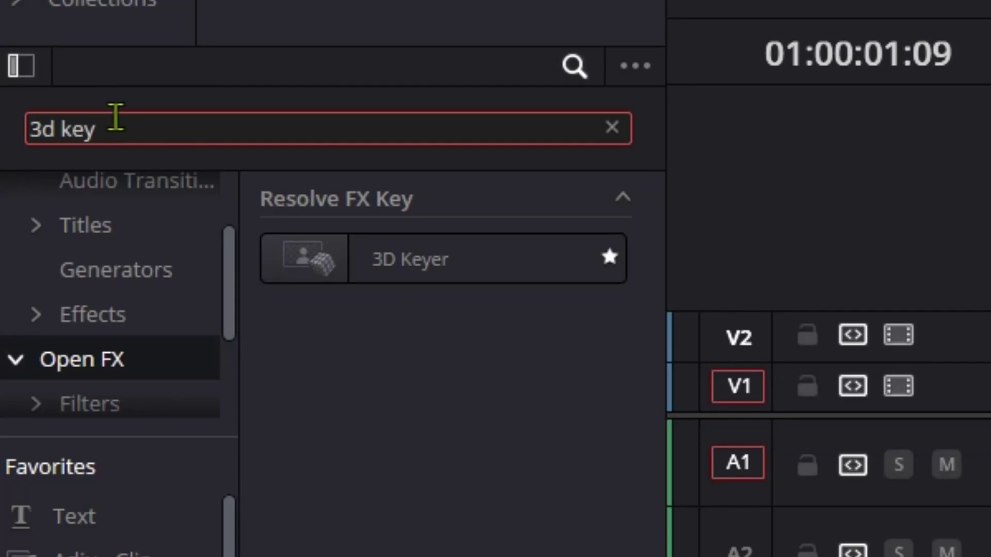
left_click_drag(408, 267, 990, 349)
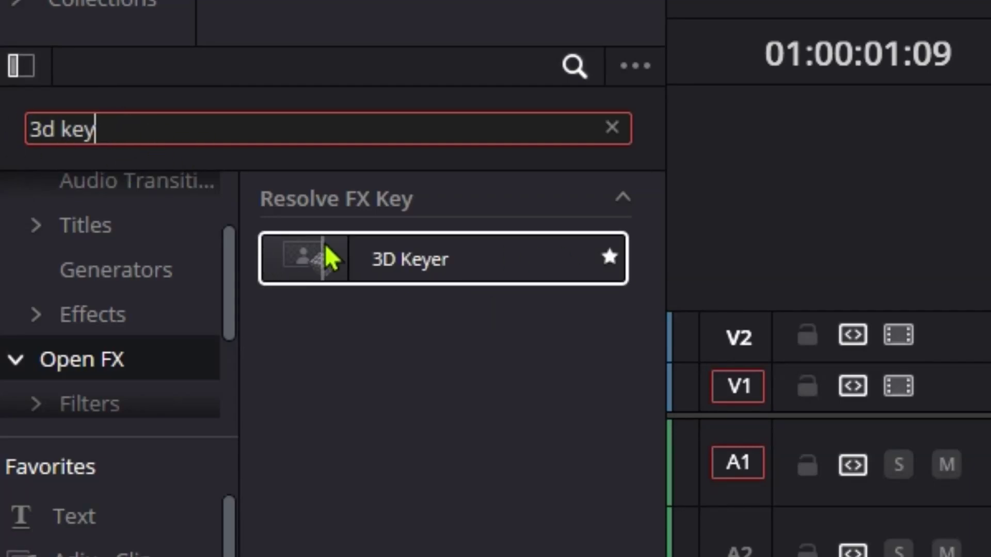
left_click_drag(400, 242, 413, 242)
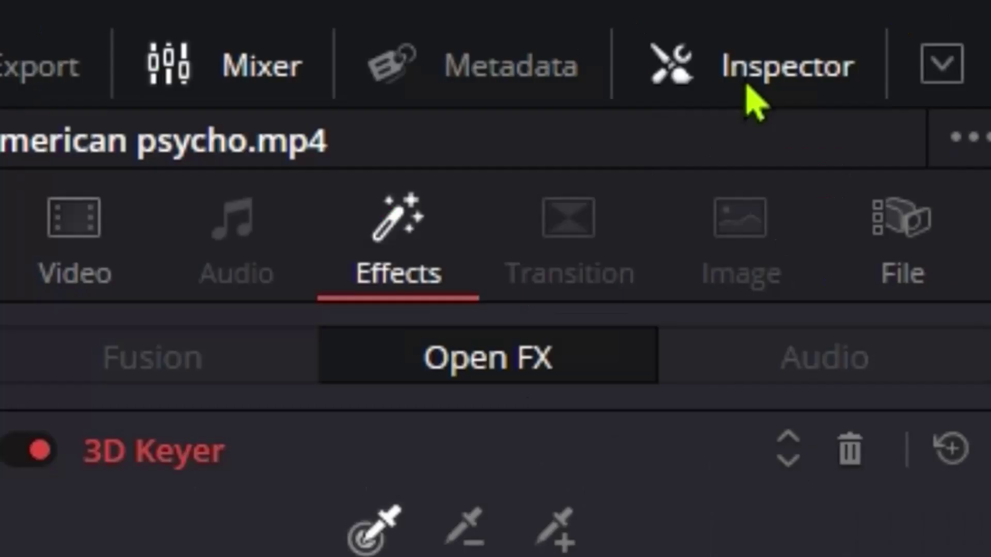
- Show the 3D Keyer settings in the Inspector and set the viewer overlay to Open FX Overlay
left_click(901, 35)
left_click(901, 35)
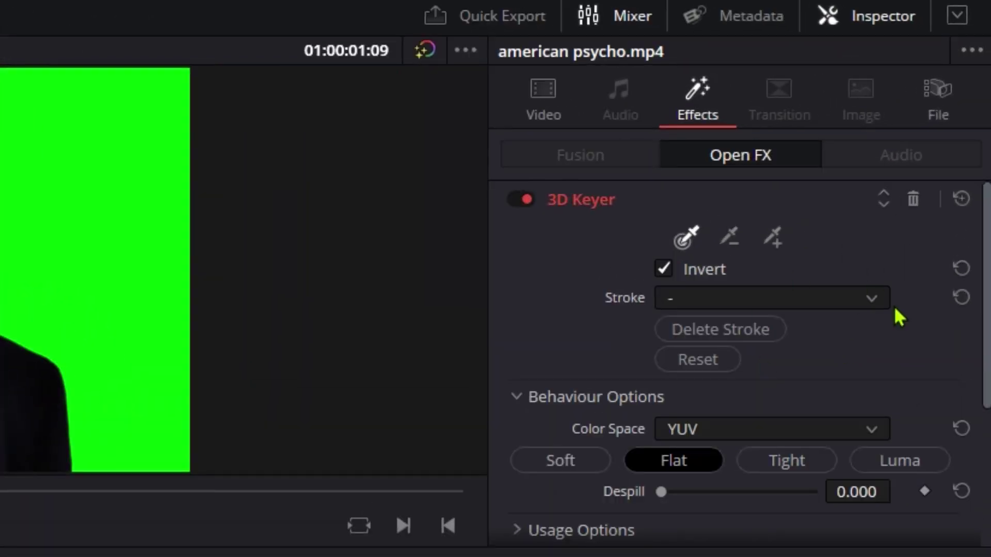
left_click(549, 111)
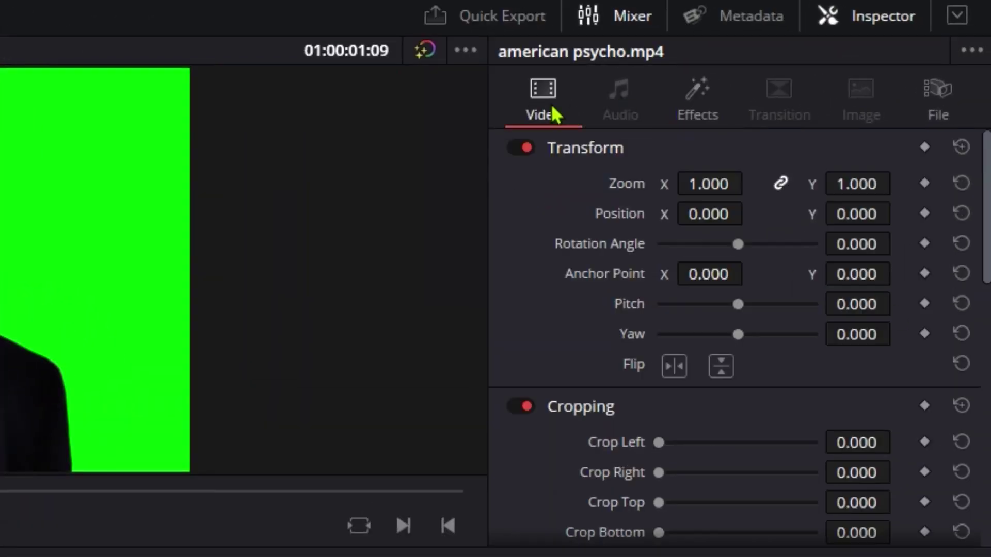
left_click(714, 113)
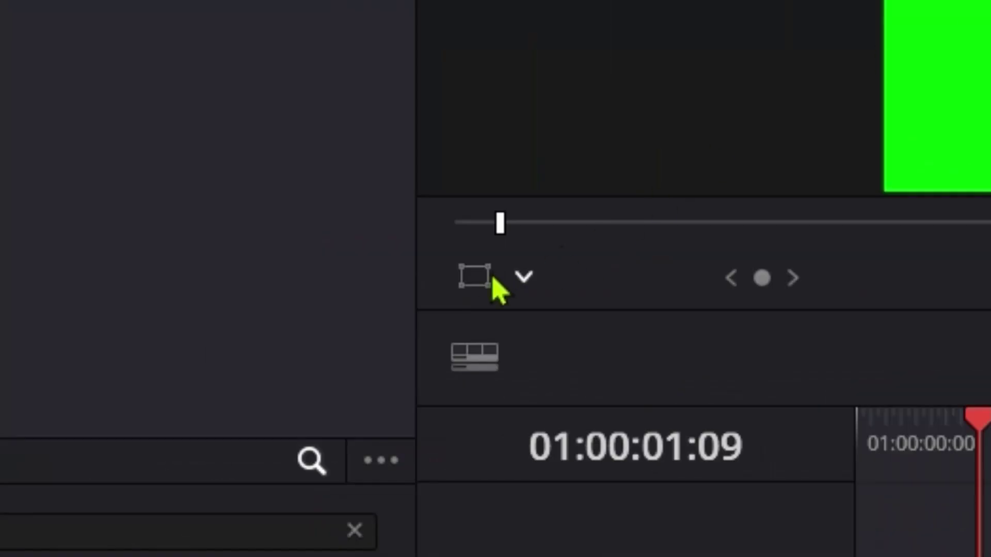
left_click(525, 281)
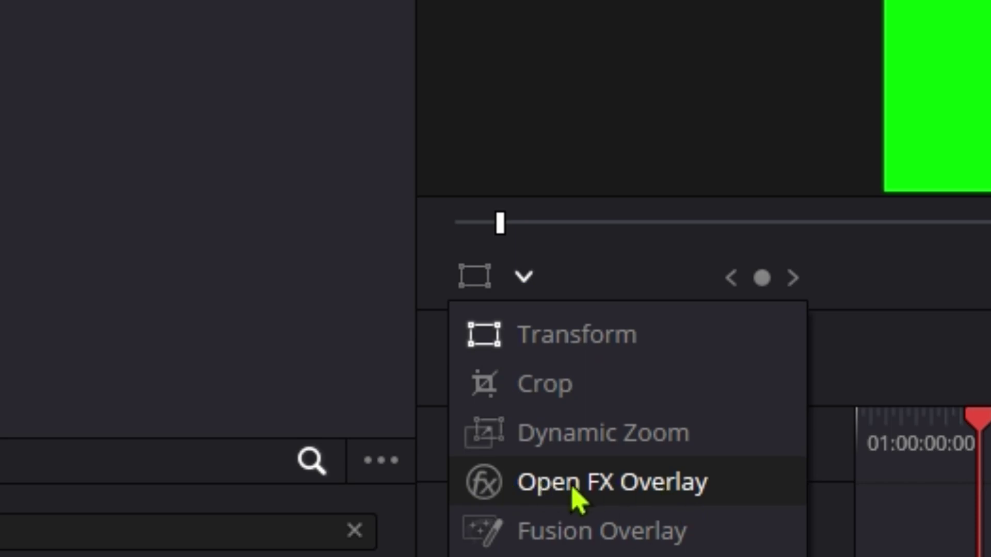
left_click(601, 490)
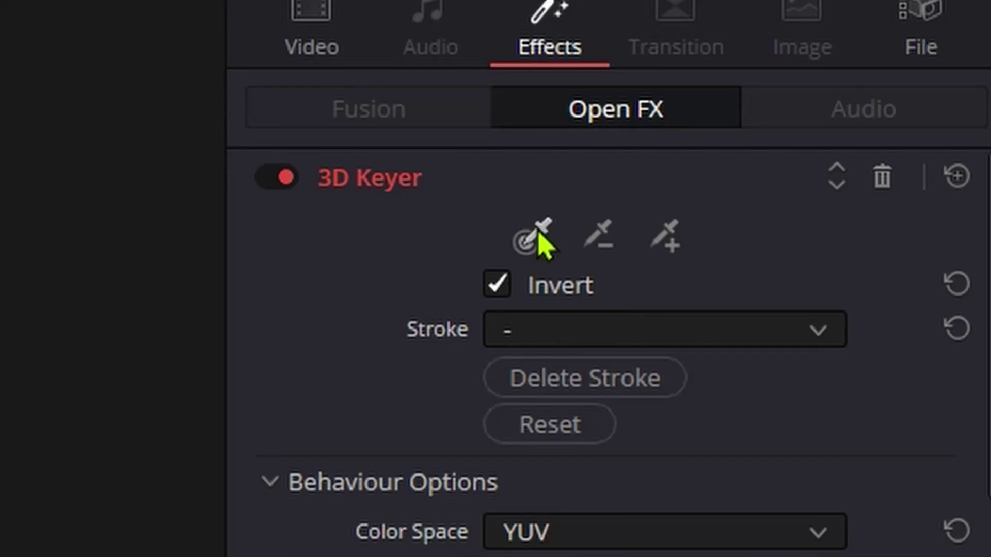
- Draw 3D Keyer pick strokes down the green backdrop in the viewer to key it out
left_click(860, 127)
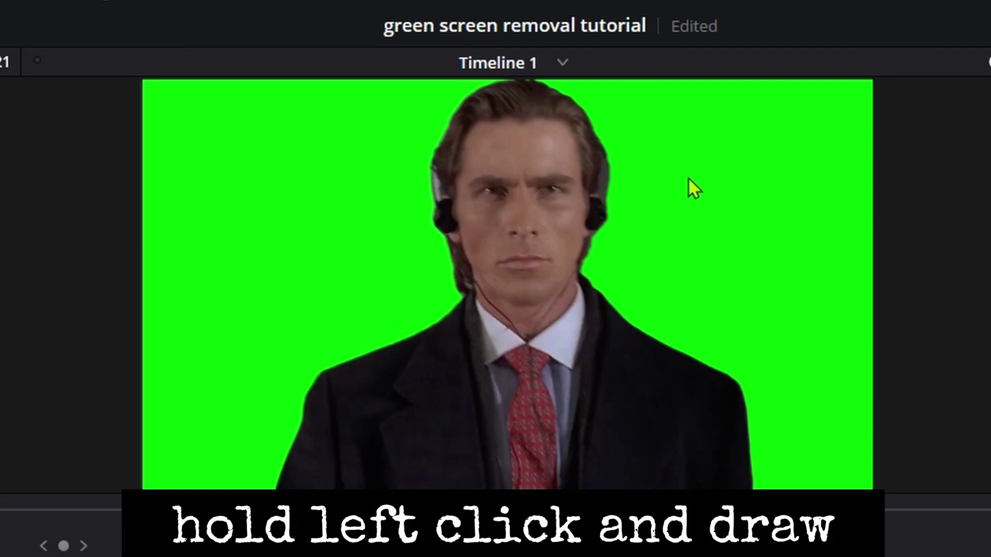
mouse_move(687, 177)
left_mouse_down()
mouse_move(692, 214)
mouse_move(712, 244)
left_mouse_up()
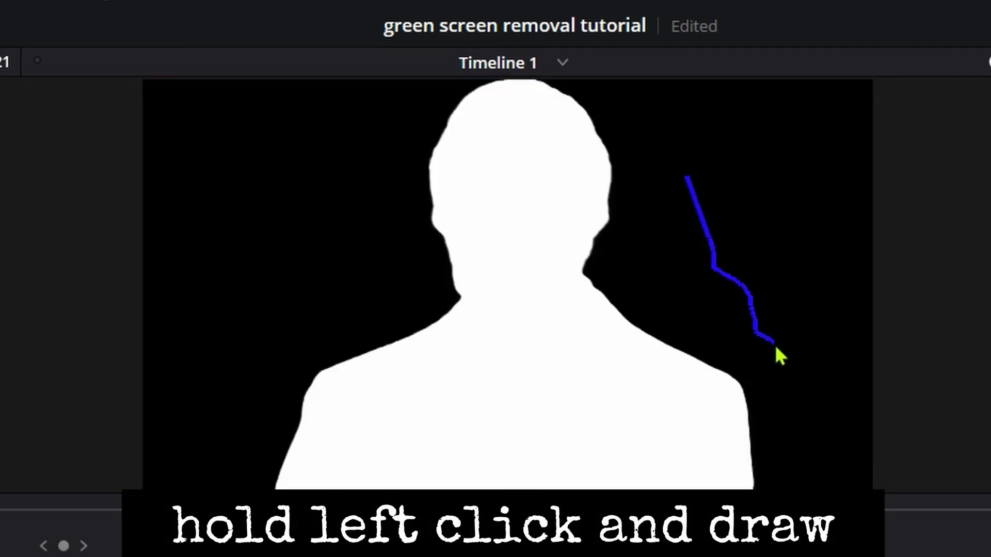
left_click_drag(775, 347, 784, 390)
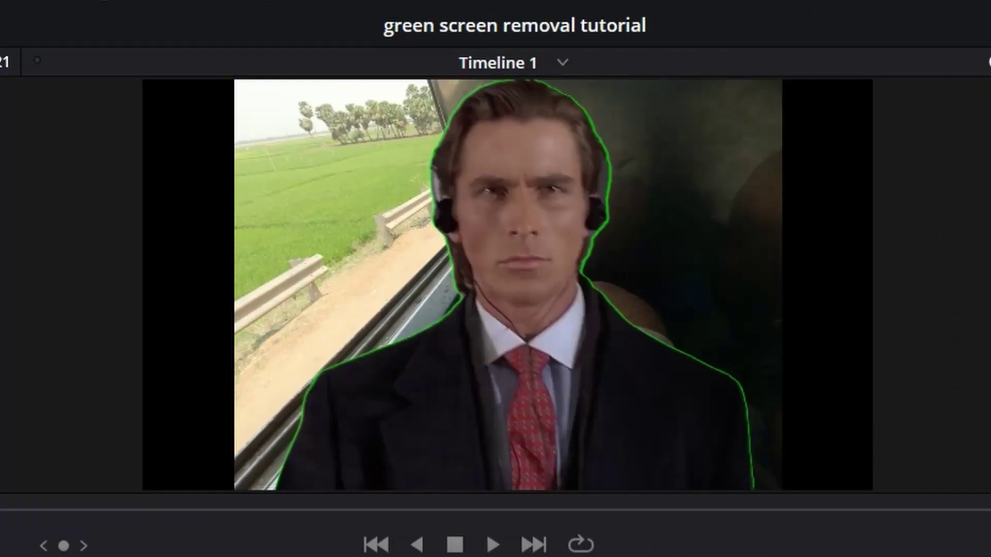
scroll(442, 358, "up", 5)
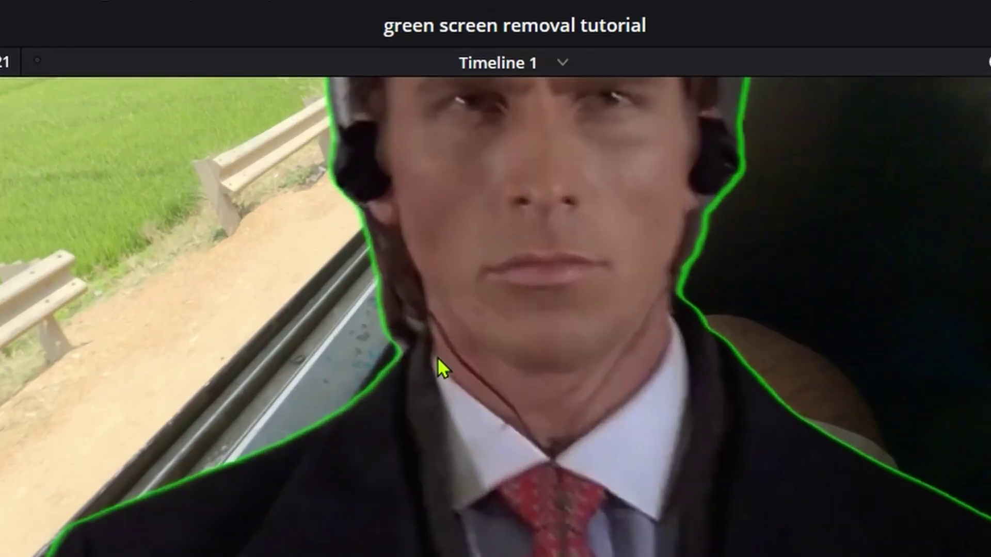
scroll(597, 378, "down", 5)
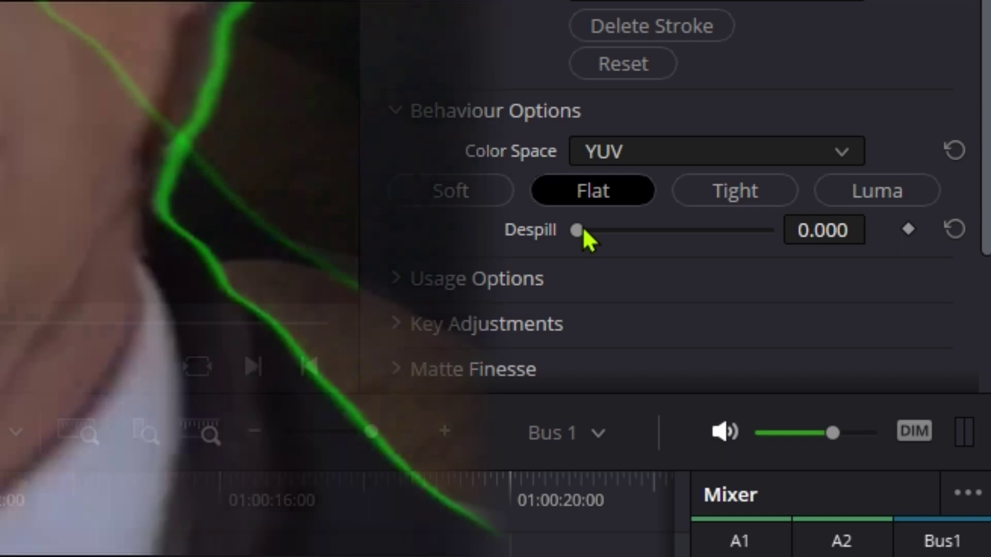
- Drag the 3D Keyer Despill slider up to about 0.75 to clean the green fringe
left_click_drag(584, 229, 751, 244)
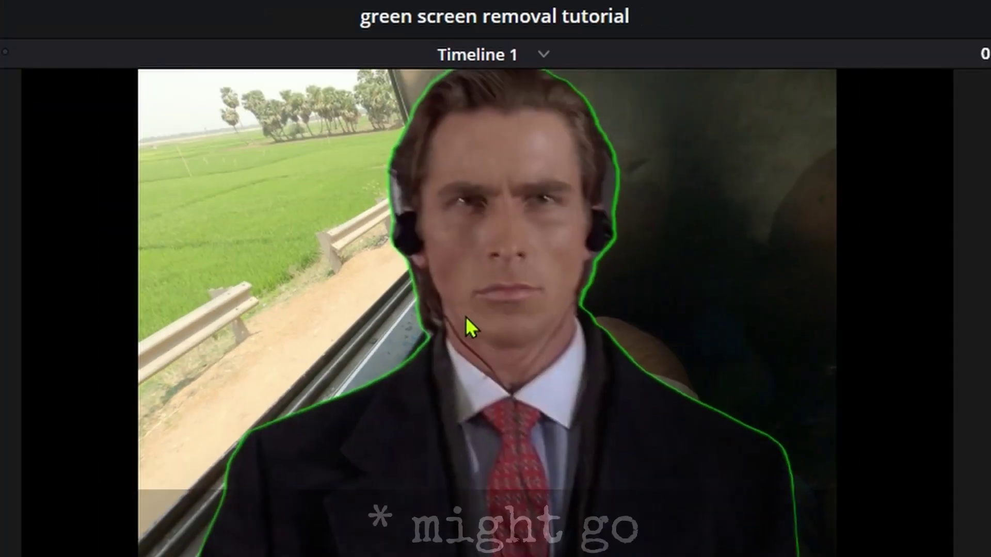
scroll(496, 258, "down", 1)
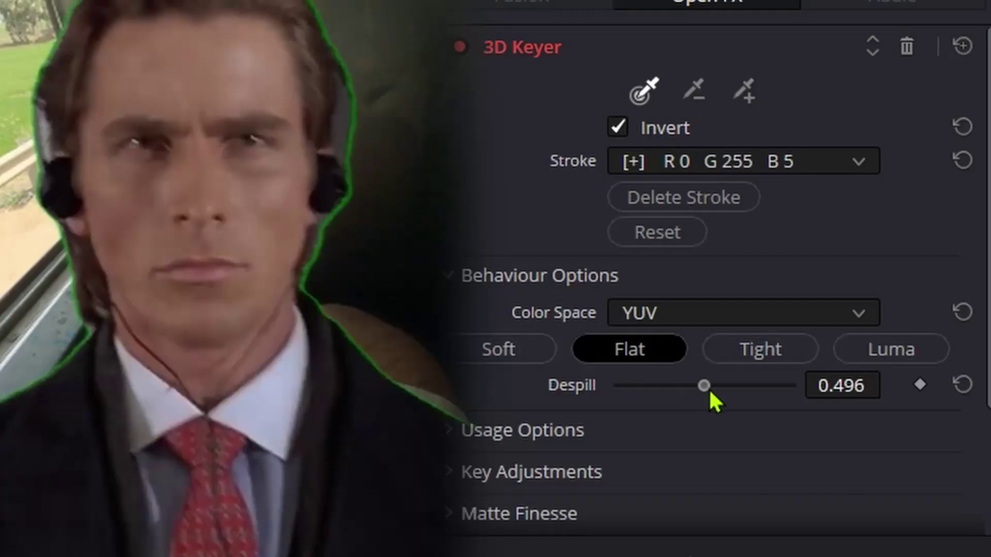
left_click_drag(707, 391, 774, 396)
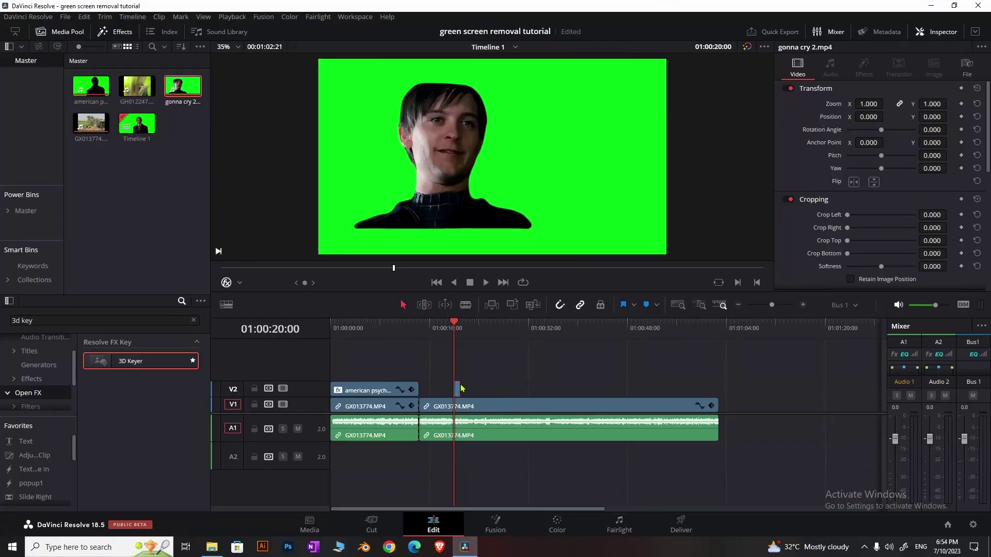
- Zoom the timeline in with Ctrl+= and select the keyed american psycho clip
key("ctrl+equal")
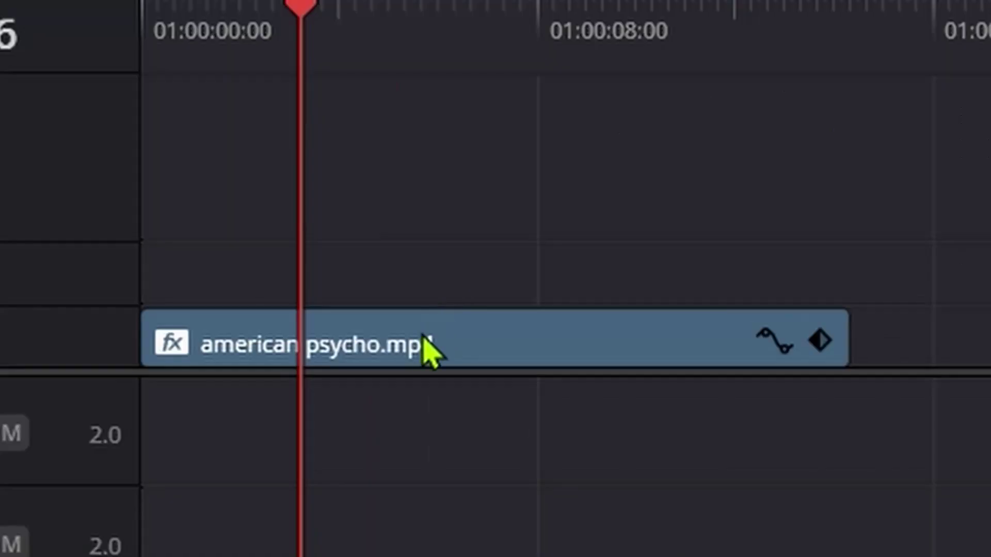
left_click(401, 406)
- Copy the american psycho clip and paste only its Plugins attribute (3D Keyer) onto gonna cry 2
key("ctrl+c")
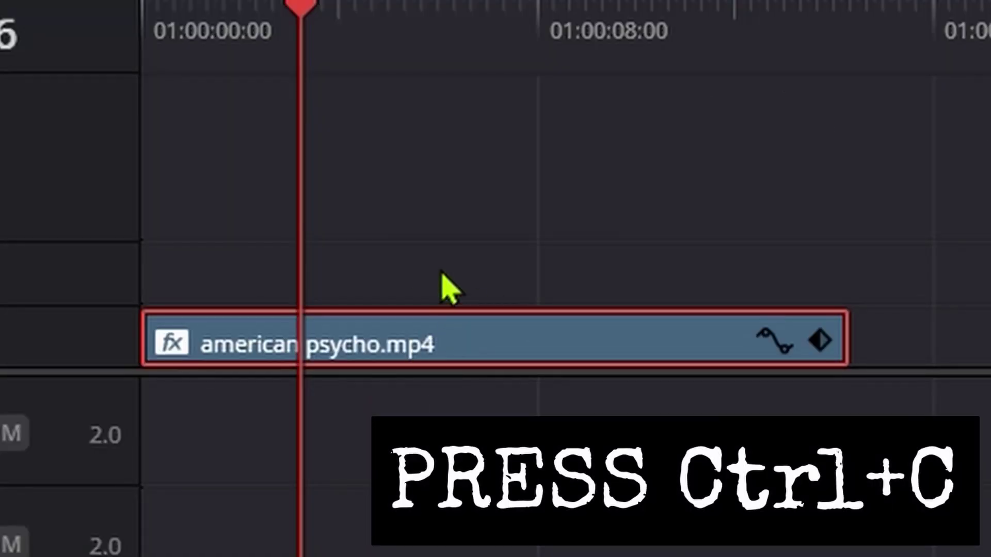
left_click(692, 356)
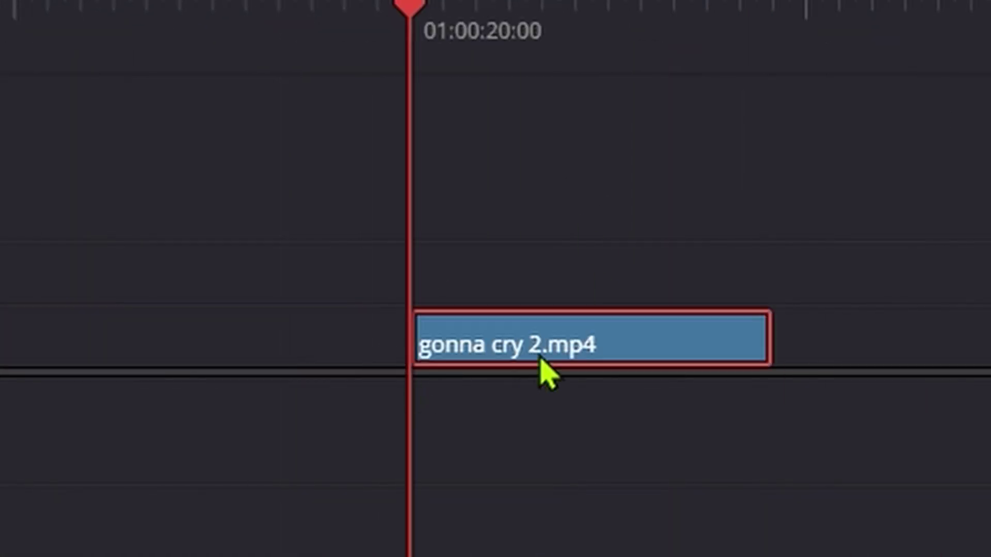
key("alt+v")
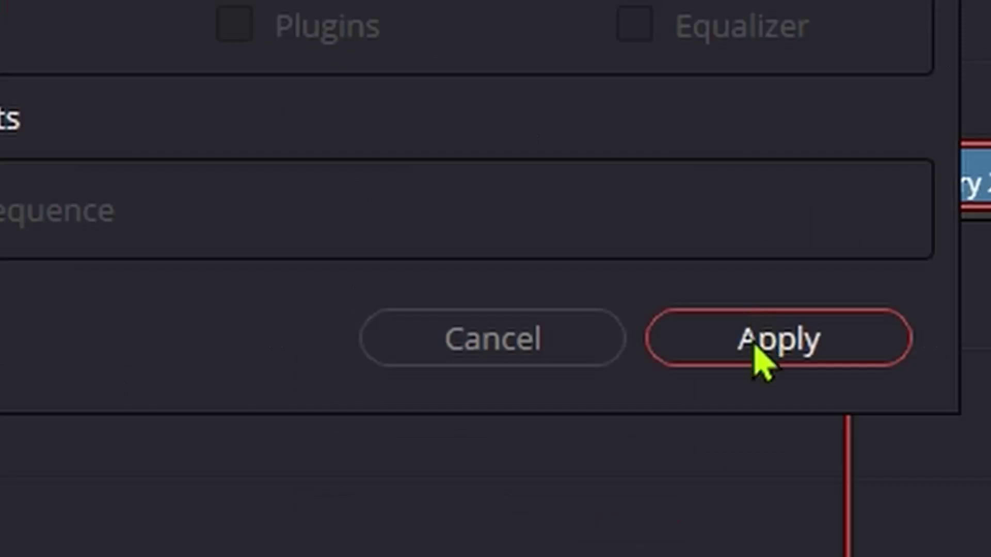
left_click(630, 518)
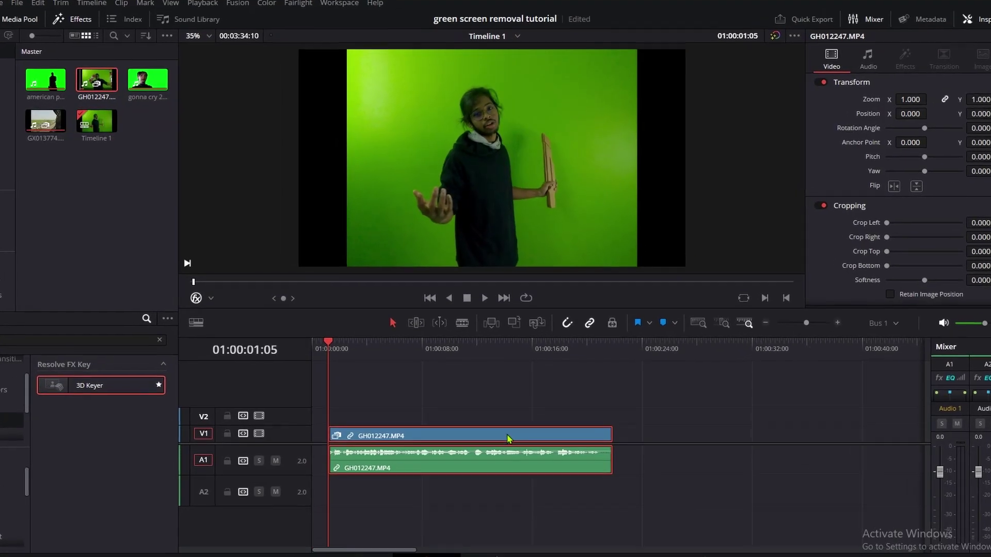
- Apply 3D Keyer to the GH012247 clip and stroke across its green wall to key it
left_click_drag(509, 441, 387, 423)
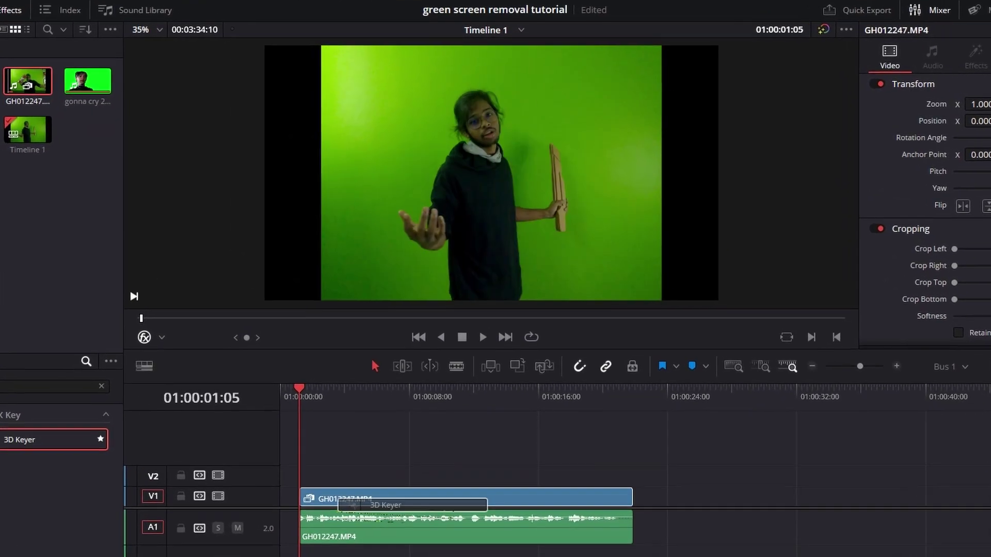
left_click_drag(353, 506, 357, 503)
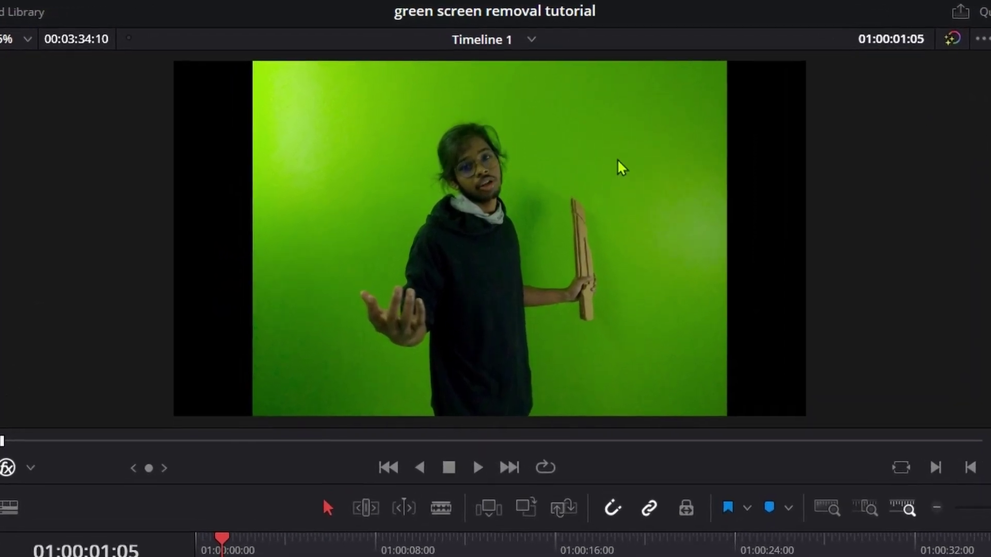
mouse_move(622, 167)
left_mouse_down()
mouse_move(657, 271)
mouse_move(623, 331)
left_mouse_up()
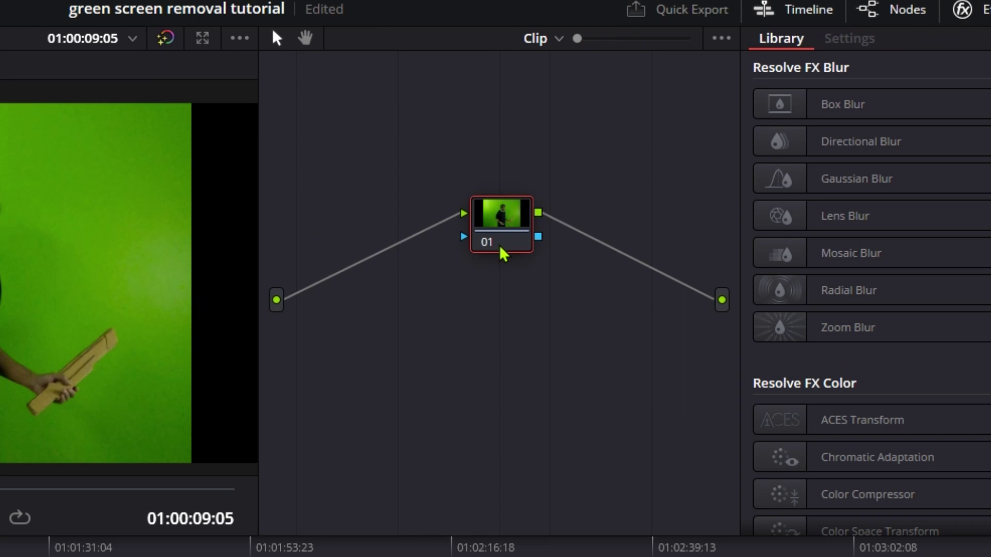
- Add a parallel node alongside node 01 from its context menu
right_click(503, 253)
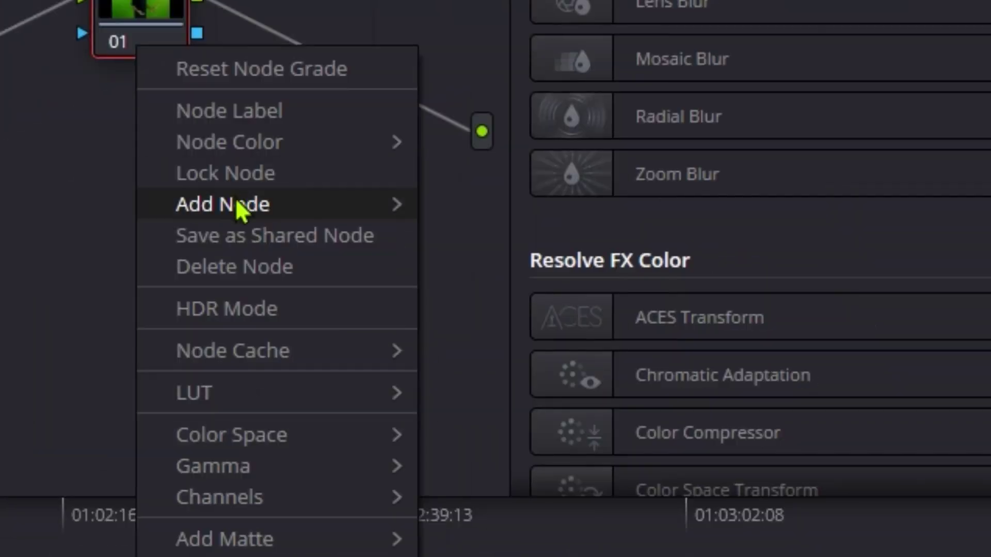
mouse_move(548, 348)
left_click(533, 278)
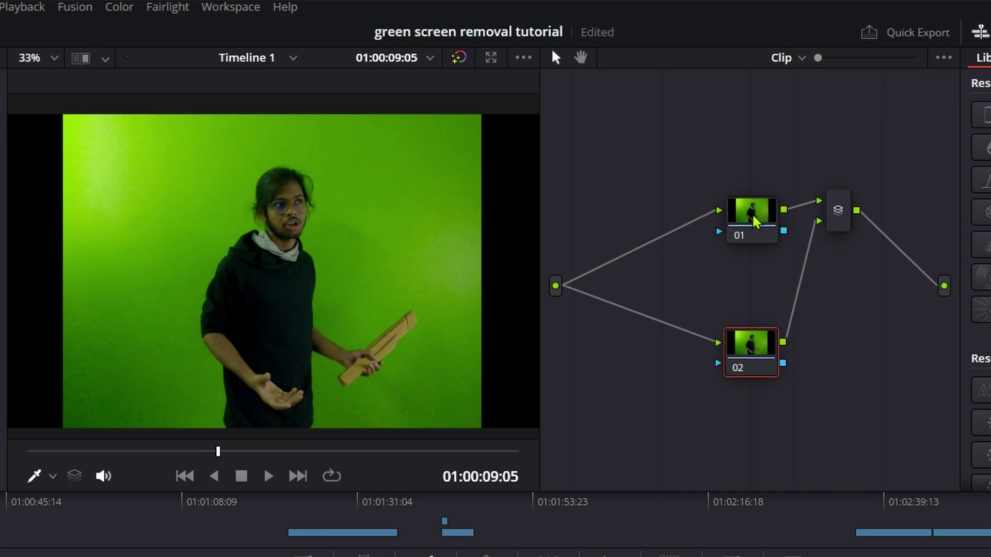
- Reposition node 01 in the graph, then select node 02 and re-enable it with Ctrl+D
left_click_drag(757, 227, 730, 226)
left_click(737, 239)
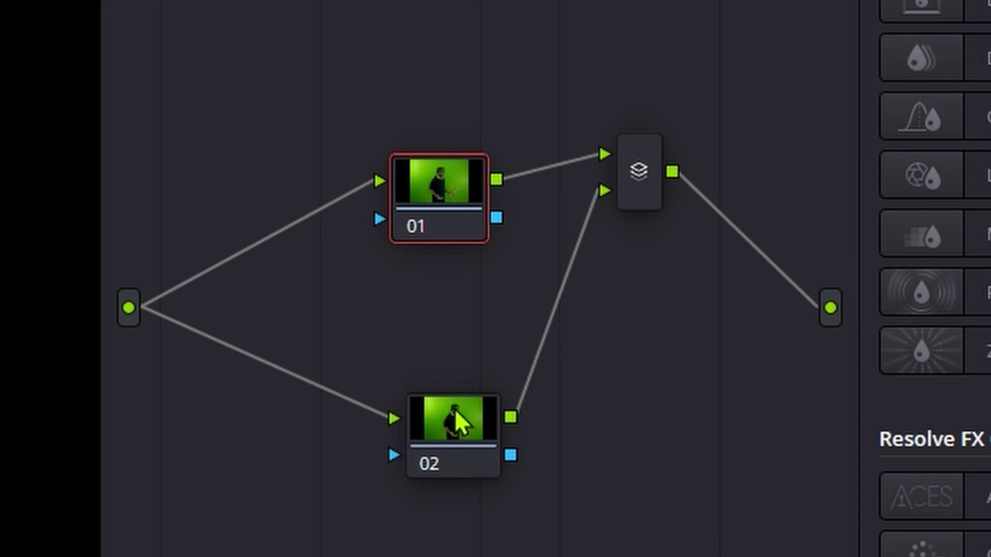
left_click(469, 444)
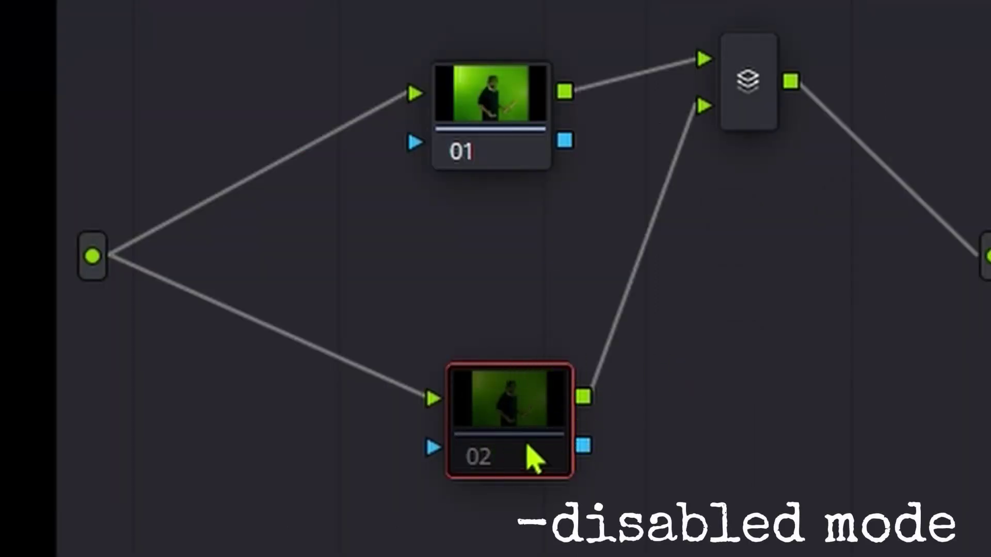
key("ctrl+d")
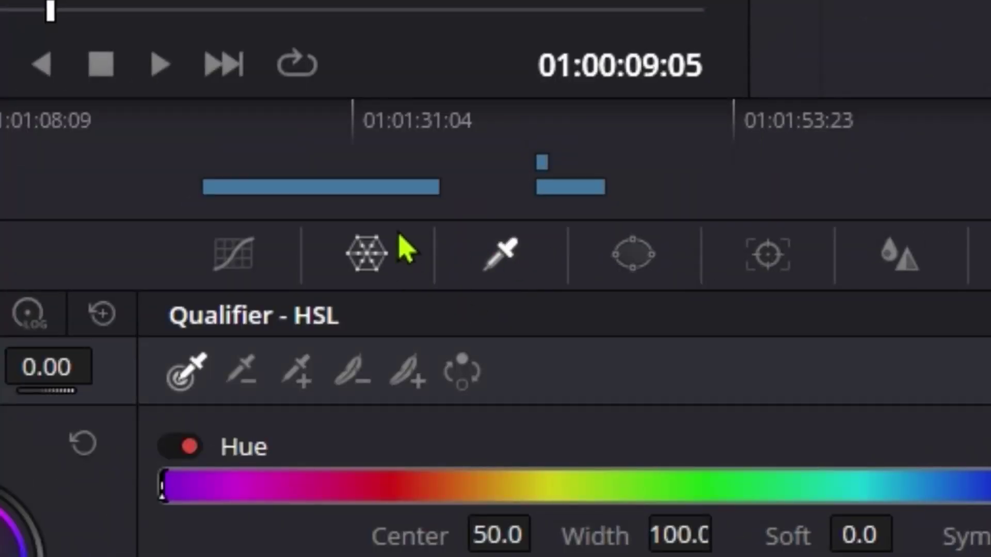
- Qualify node 01's green wall: Hue centre 56.6, width 6.4, Luminance 51.5–67.1
left_click(188, 374)
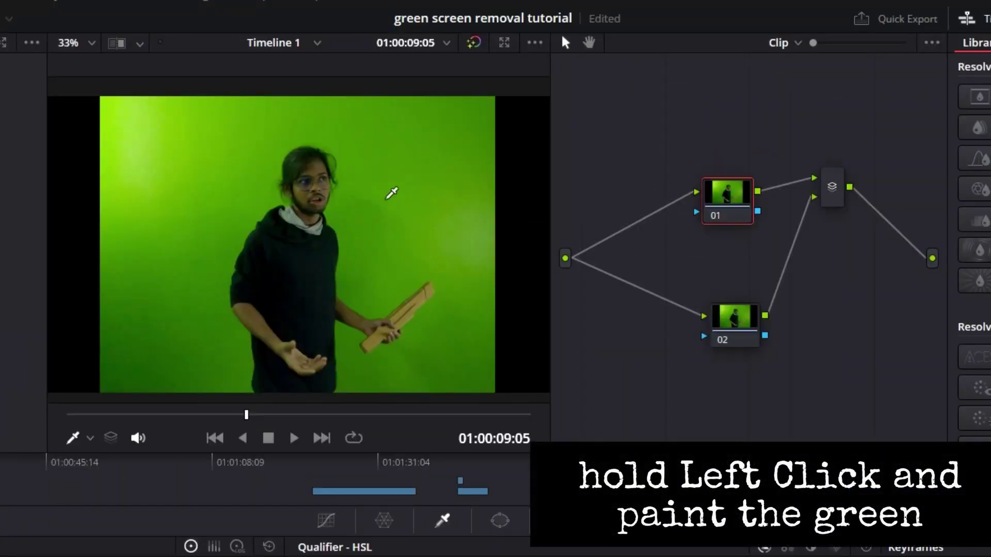
mouse_move(376, 120)
left_mouse_down()
mouse_move(393, 190)
mouse_move(441, 221)
left_mouse_up()
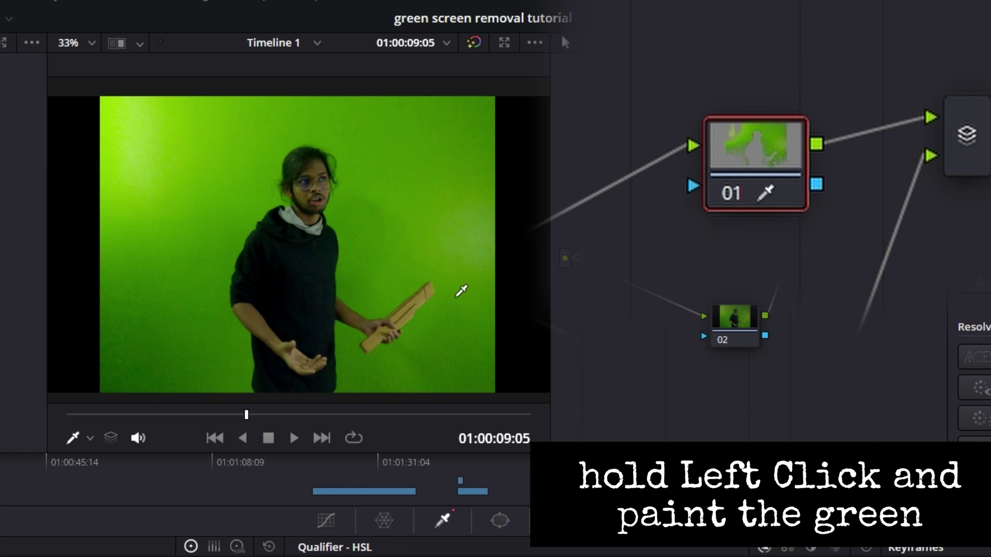
mouse_move(465, 346)
left_mouse_down()
mouse_move(455, 374)
mouse_move(404, 369)
left_mouse_up()
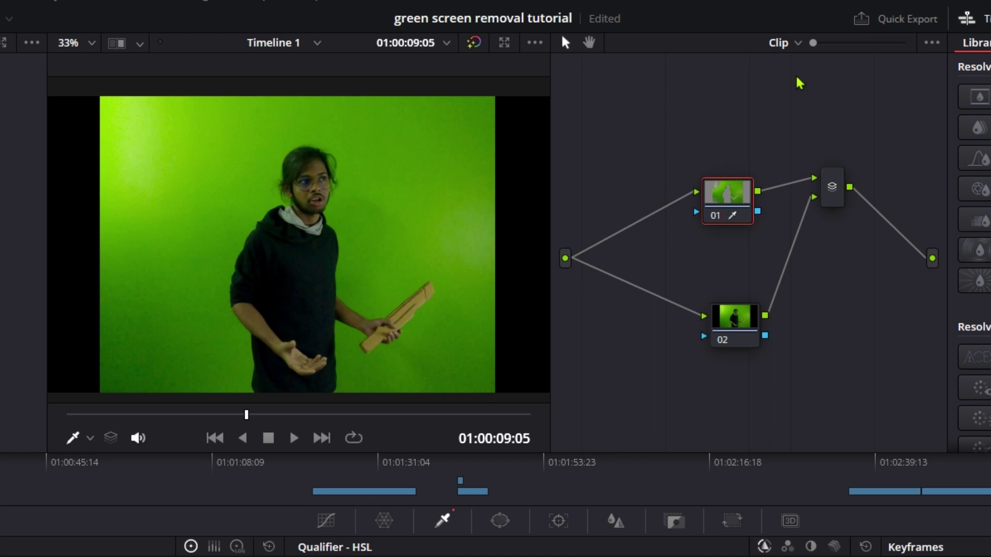
left_click_drag(813, 42, 895, 42)
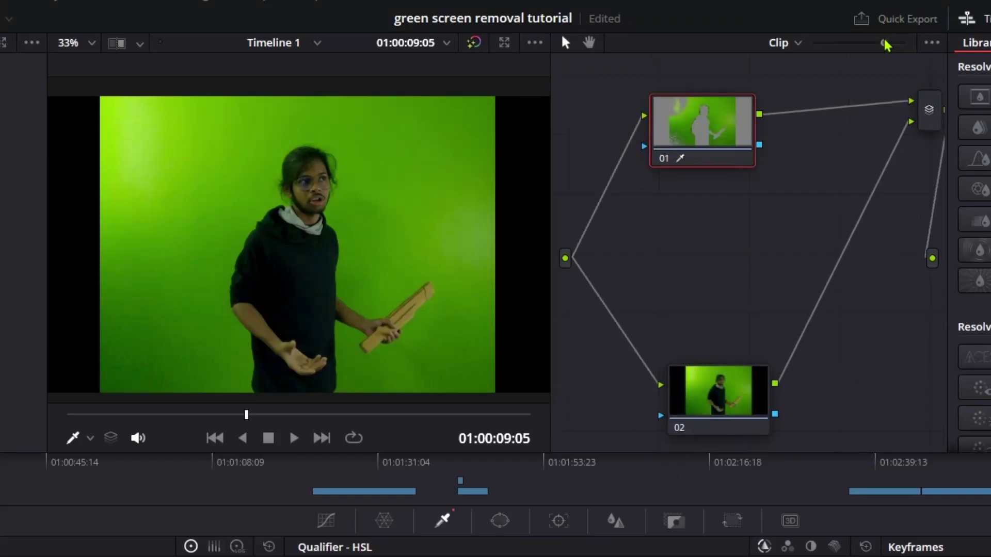
left_click_drag(875, 41, 837, 46)
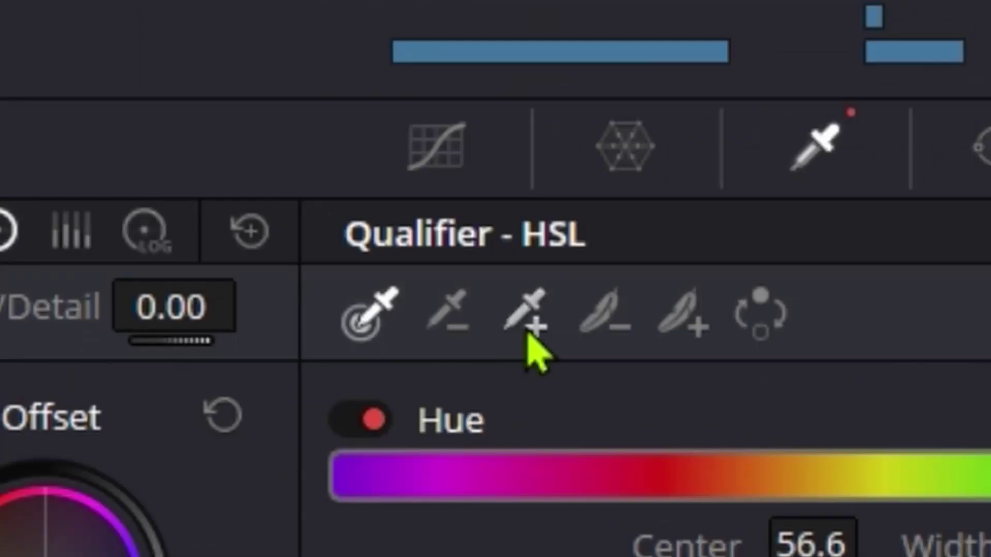
- Add more backdrop green to node 01's qualifier and push Gain to 1.72 (green 2.64)
left_click(580, 333)
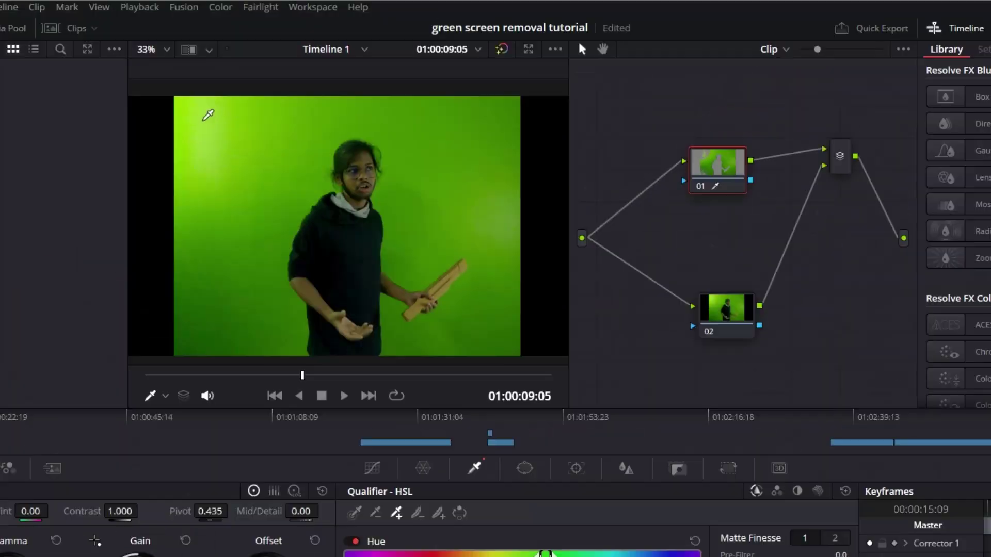
left_click(213, 115)
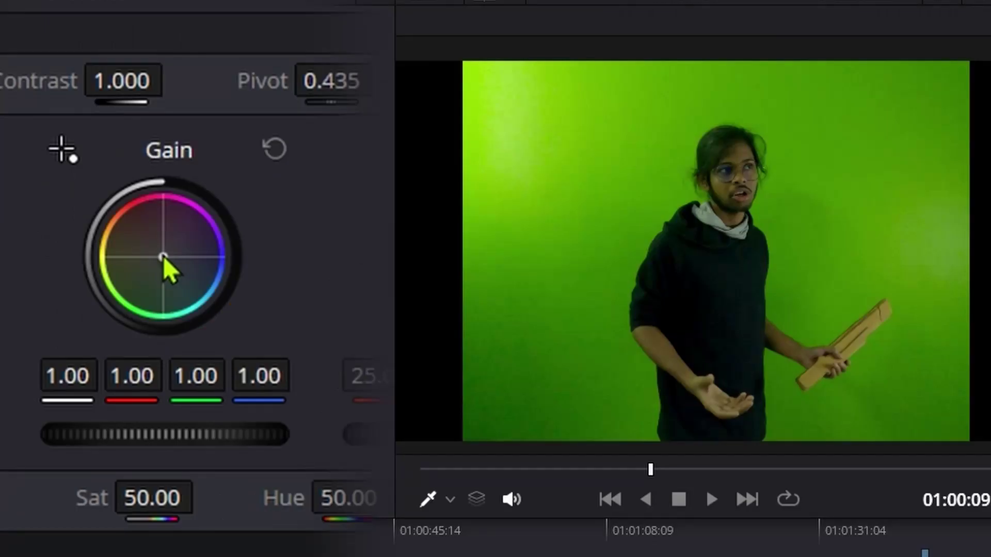
left_click_drag(163, 256, 117, 300)
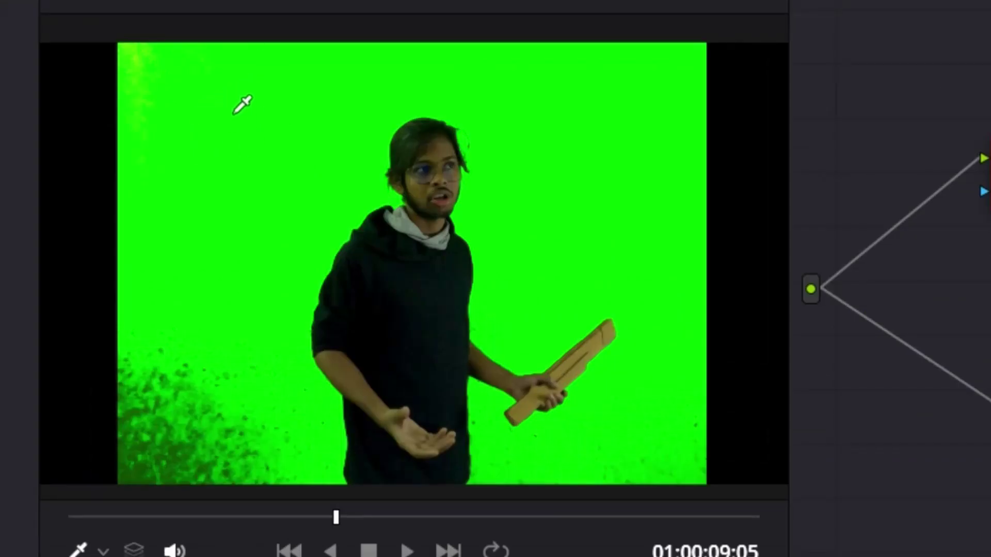
- Add the lighter upper-left patch to the qualifier, with Lift 0.02 and Offset 32.20
left_click_drag(211, 153, 262, 228)
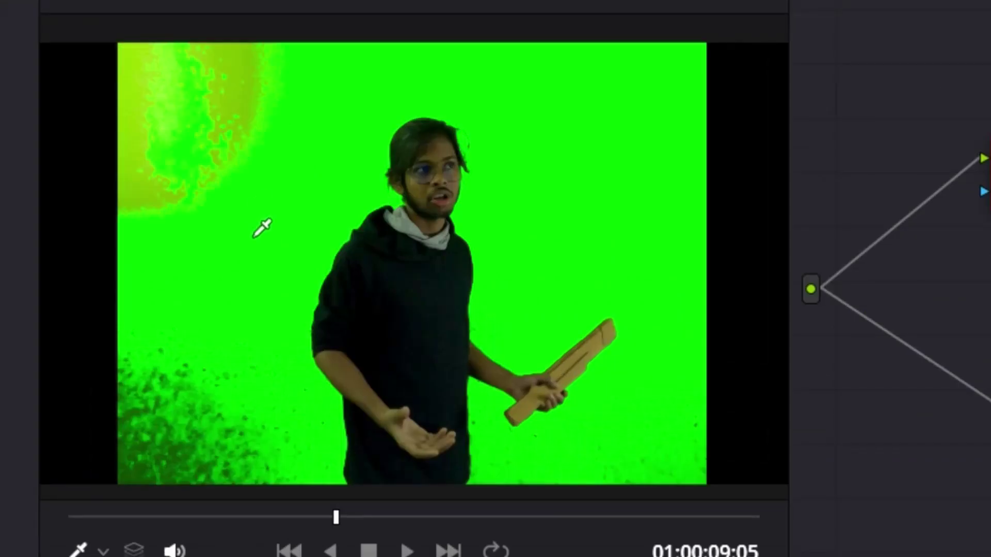
left_click(238, 78)
left_click_drag(177, 91, 237, 66)
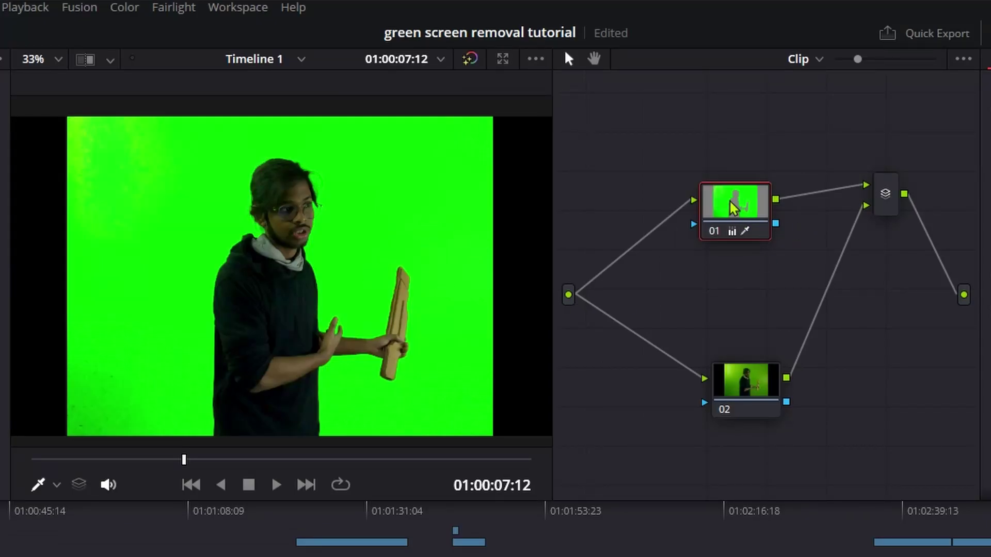
- Toggle node 01's grade off and back on to compare before and after
key("ctrl+d")
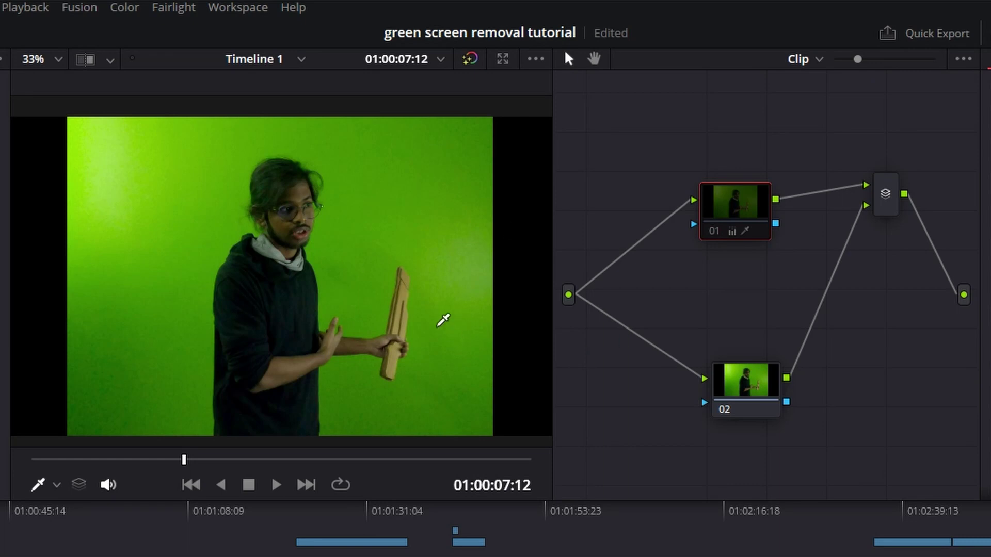
key("ctrl+d")
scroll(374, 302, "up", 10)
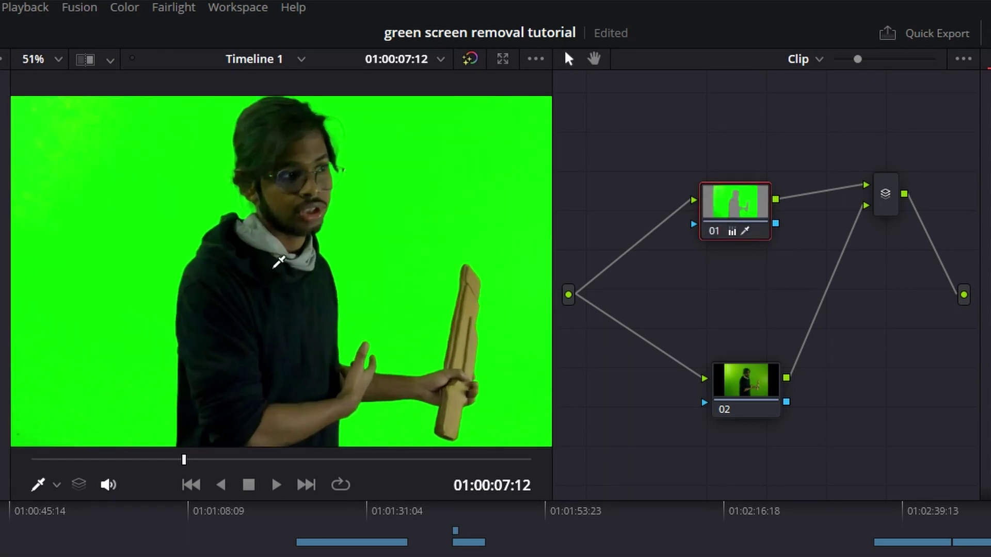
left_click_drag(348, 221, 328, 388)
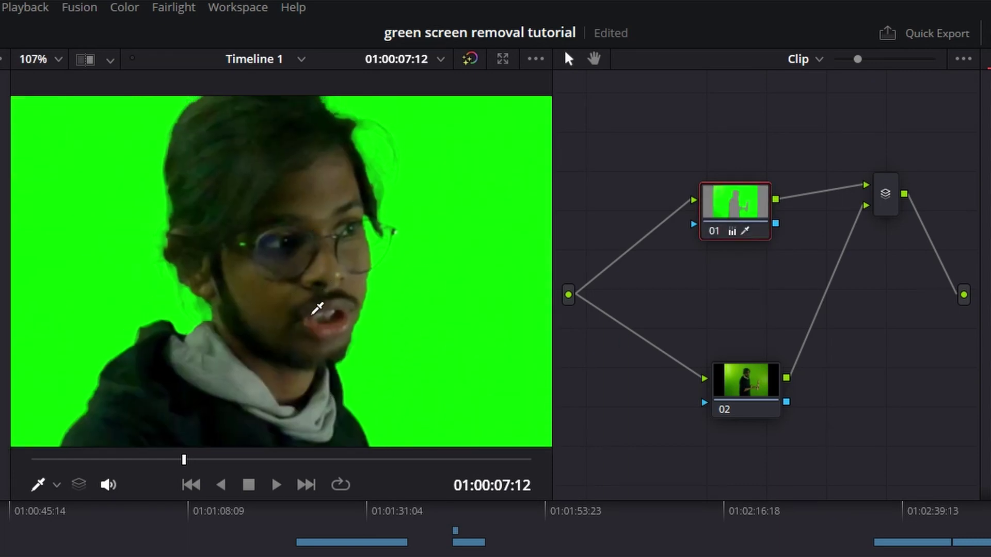
- Zoom in to inspect the edges around the face, then select node 02
scroll(317, 308, "down", 2)
scroll(333, 222, "up", 2)
scroll(354, 280, "down", 3)
scroll(367, 236, "up", 3)
scroll(375, 368, "down", 2)
left_click_drag(375, 368, 375, 250)
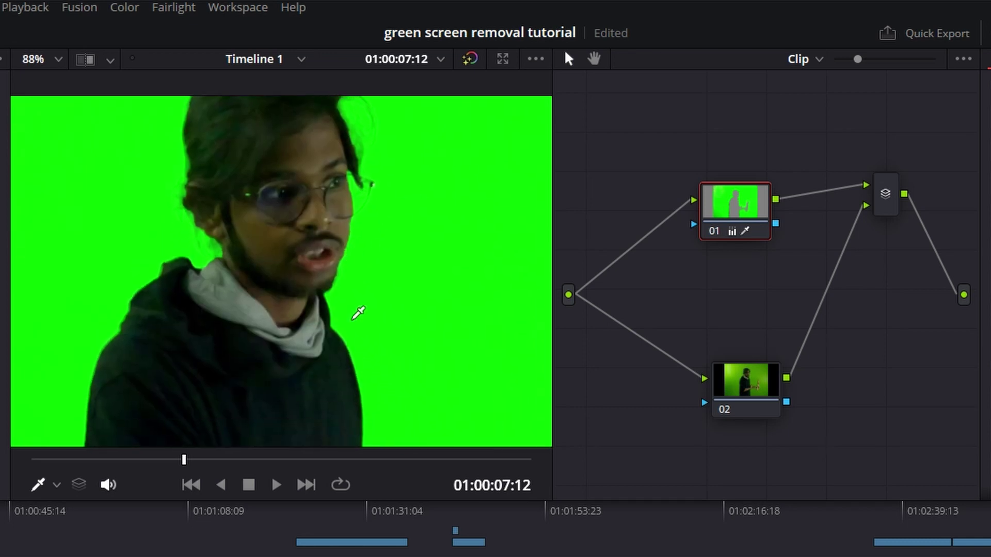
scroll(358, 313, "down", 3)
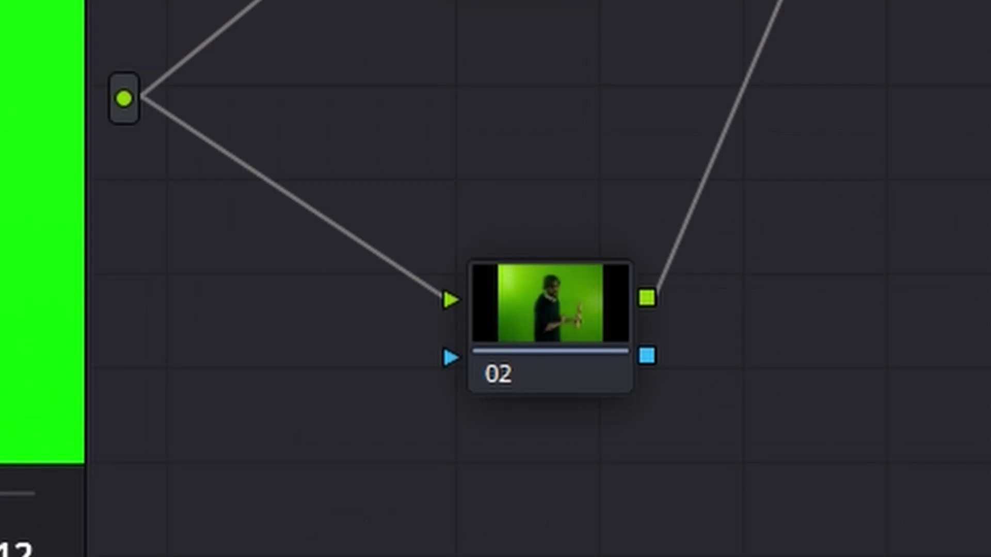
left_click(518, 305)
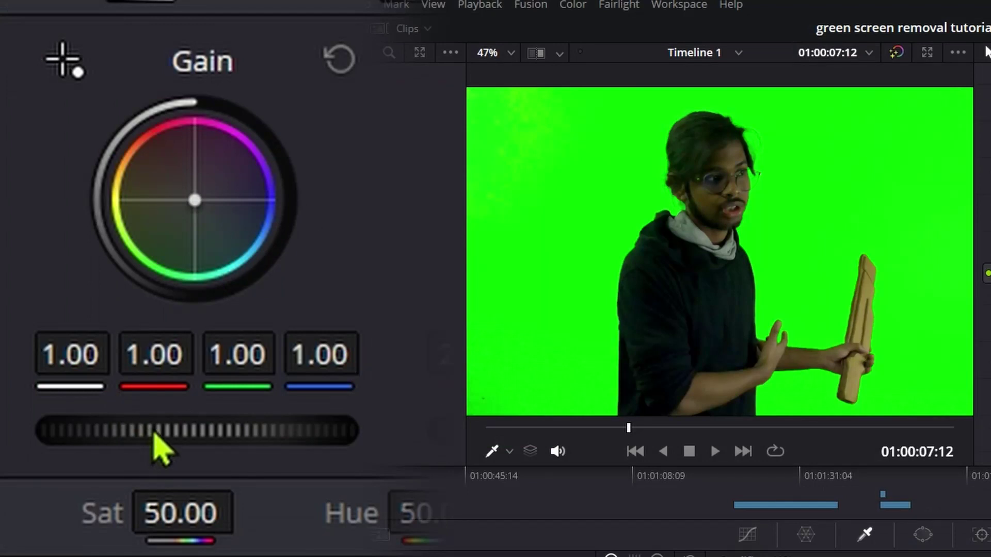
- On node 02, raise Gain to about 1.33, lower Offset slightly, and add some contrast
left_click_drag(154, 433, 210, 432)
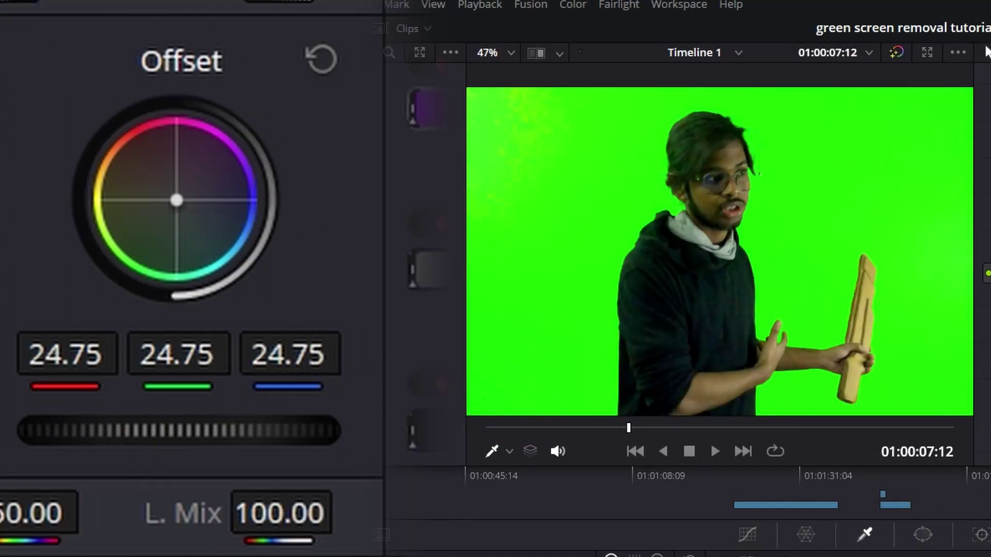
left_click_drag(175, 435, 155, 436)
left_click_drag(273, 285, 277, 297)
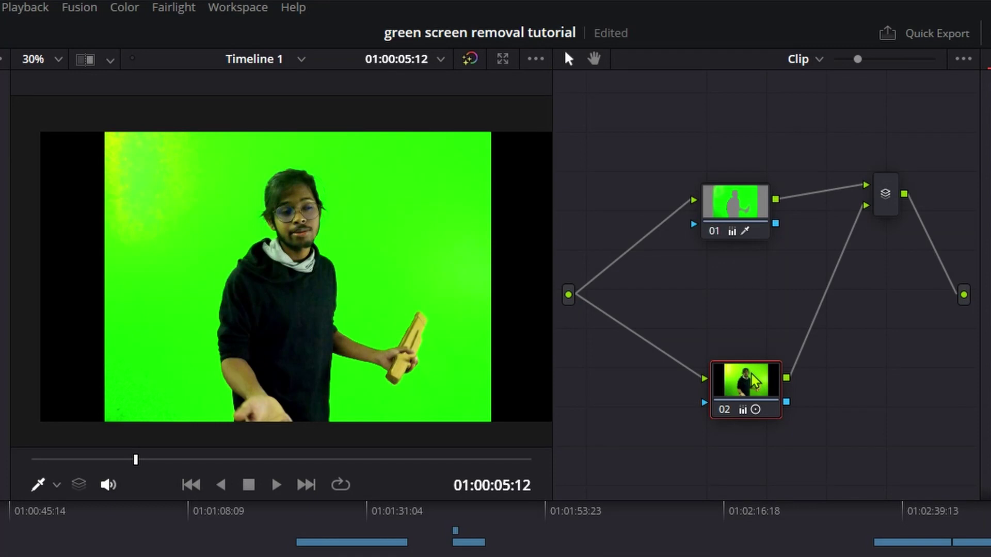
key("ctrl+d")
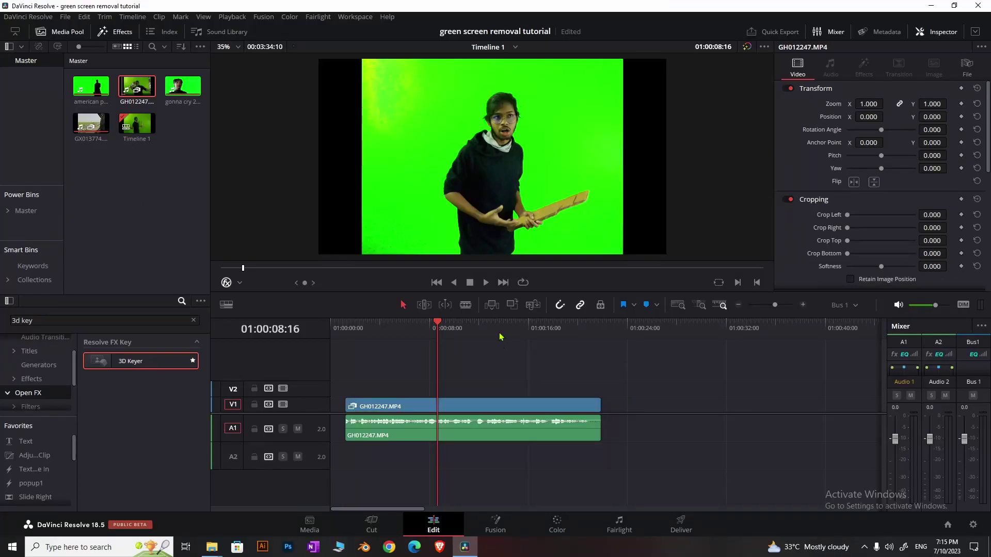
- Apply the 3D Keyer effect to the GH012247.MP4 clip on V1
scroll(457, 388, "up", 2)
left_click(432, 406)
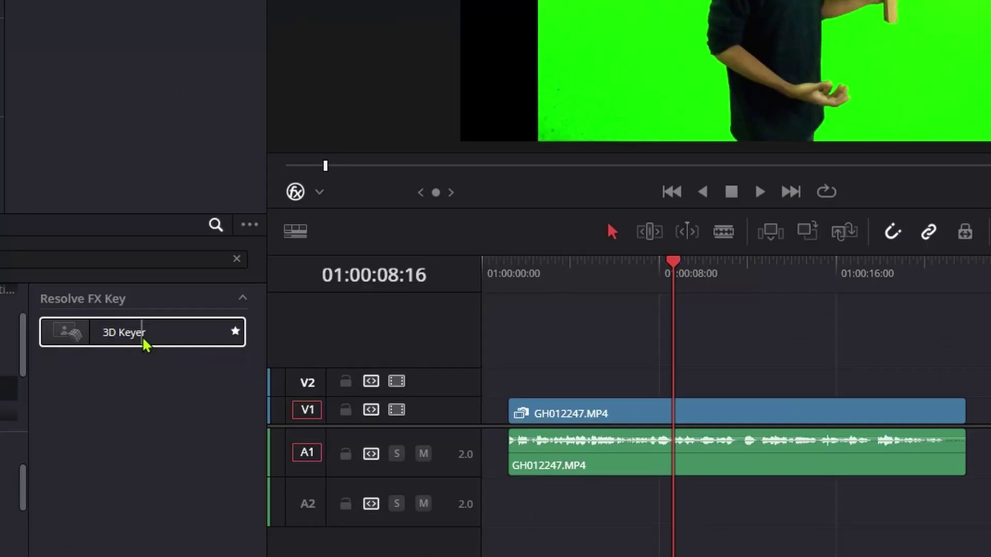
left_click_drag(139, 364, 433, 406)
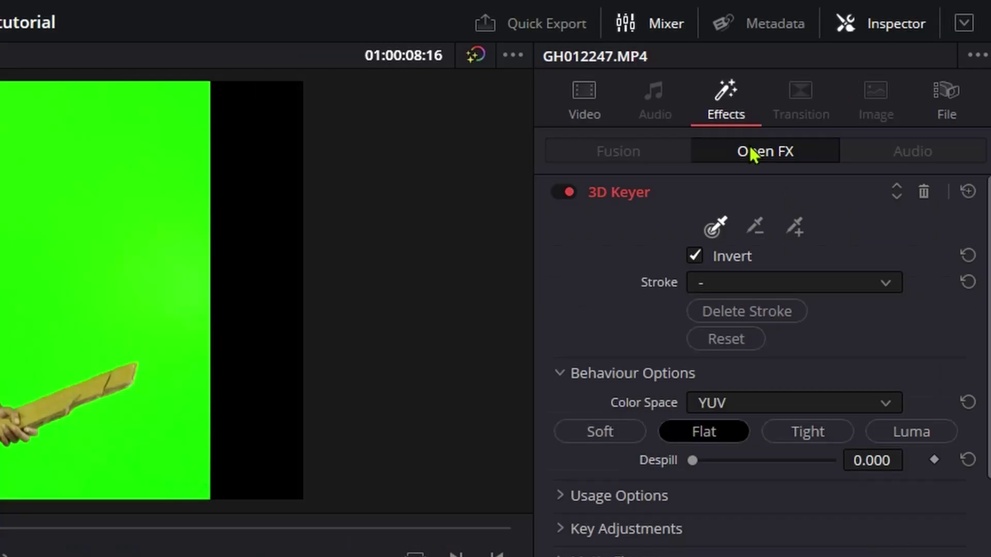
- Key out the green backdrop and set Despill to 0.496
left_click(712, 233)
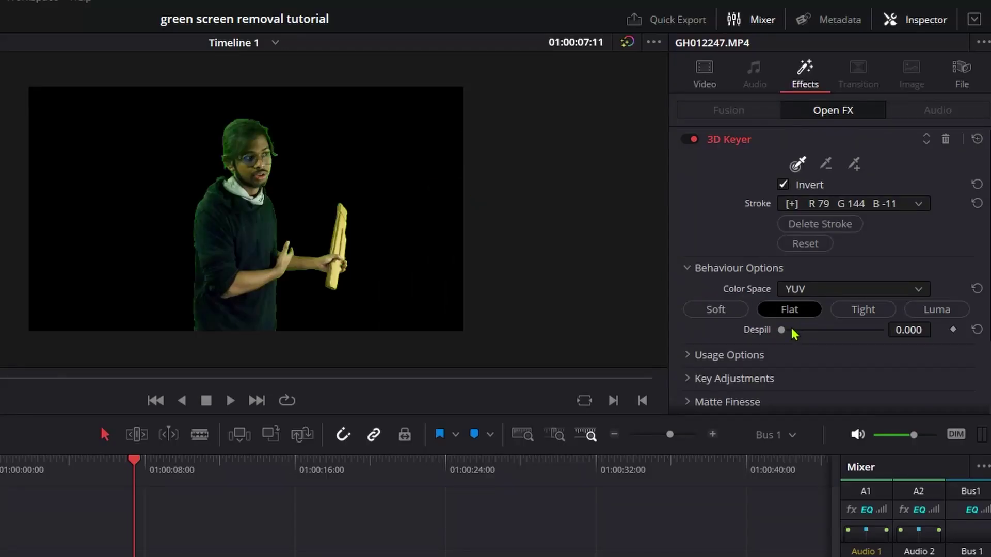
left_click_drag(792, 331, 853, 332)
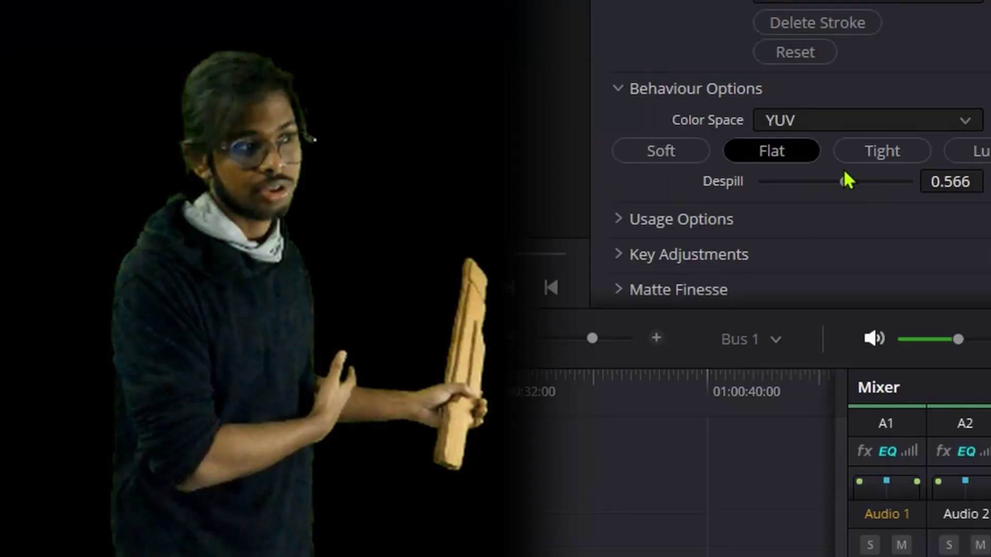
left_click_drag(844, 174, 838, 181)
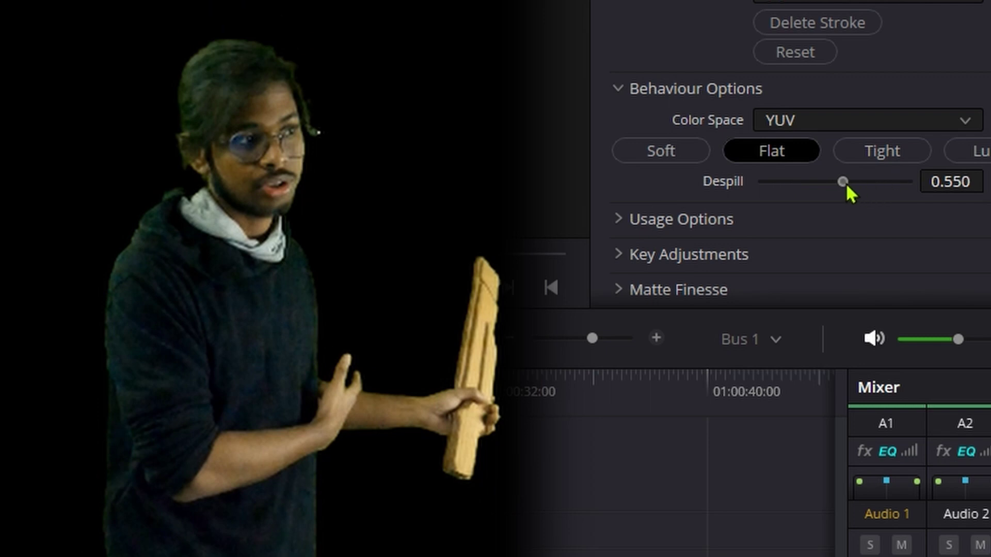
left_click_drag(846, 183, 833, 187)
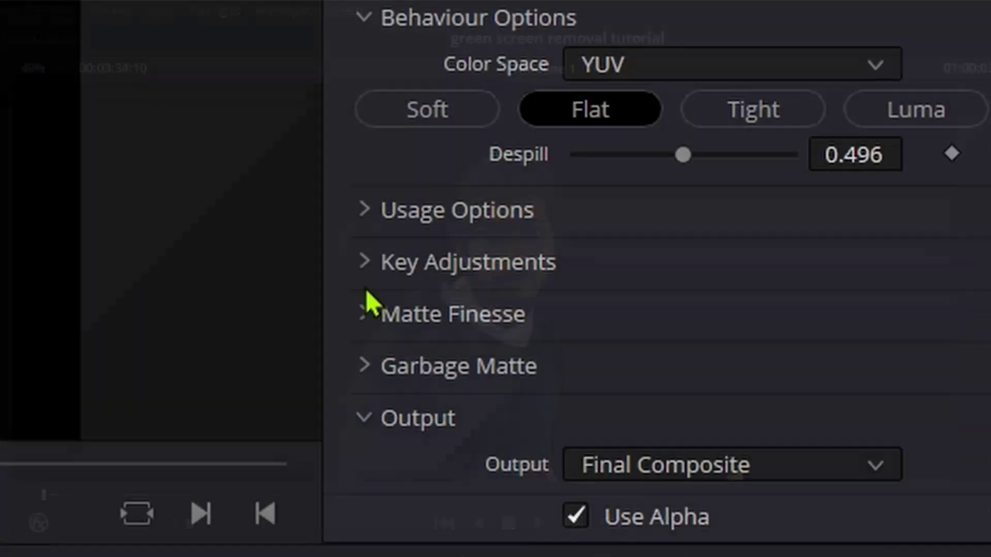
- Expand Key Adjustments and tune Chroma Tolerance until the backdrop turns black
left_click(376, 263)
scroll(381, 289, "down", 3)
scroll(547, 281, "up", 2)
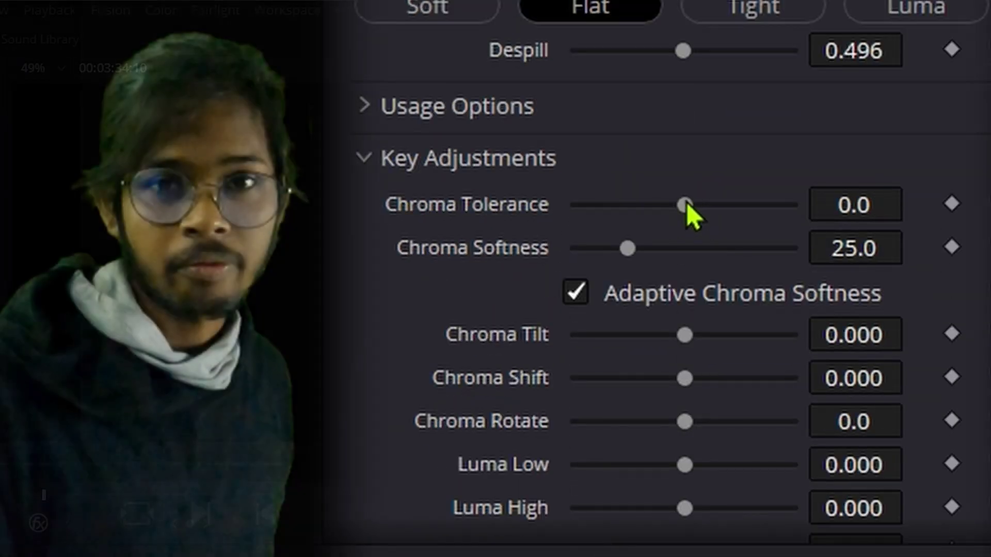
left_click_drag(677, 207, 615, 222)
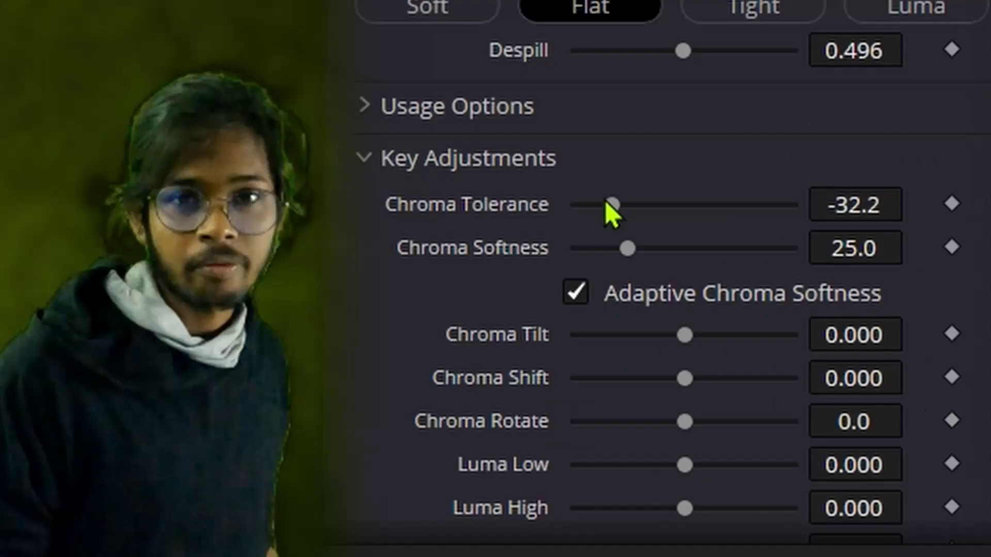
left_click_drag(607, 211, 651, 218)
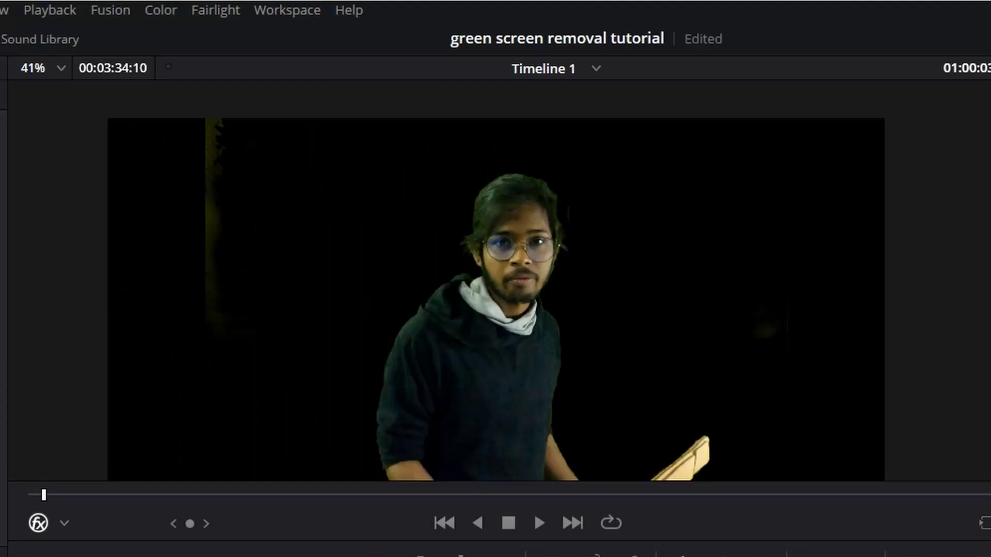